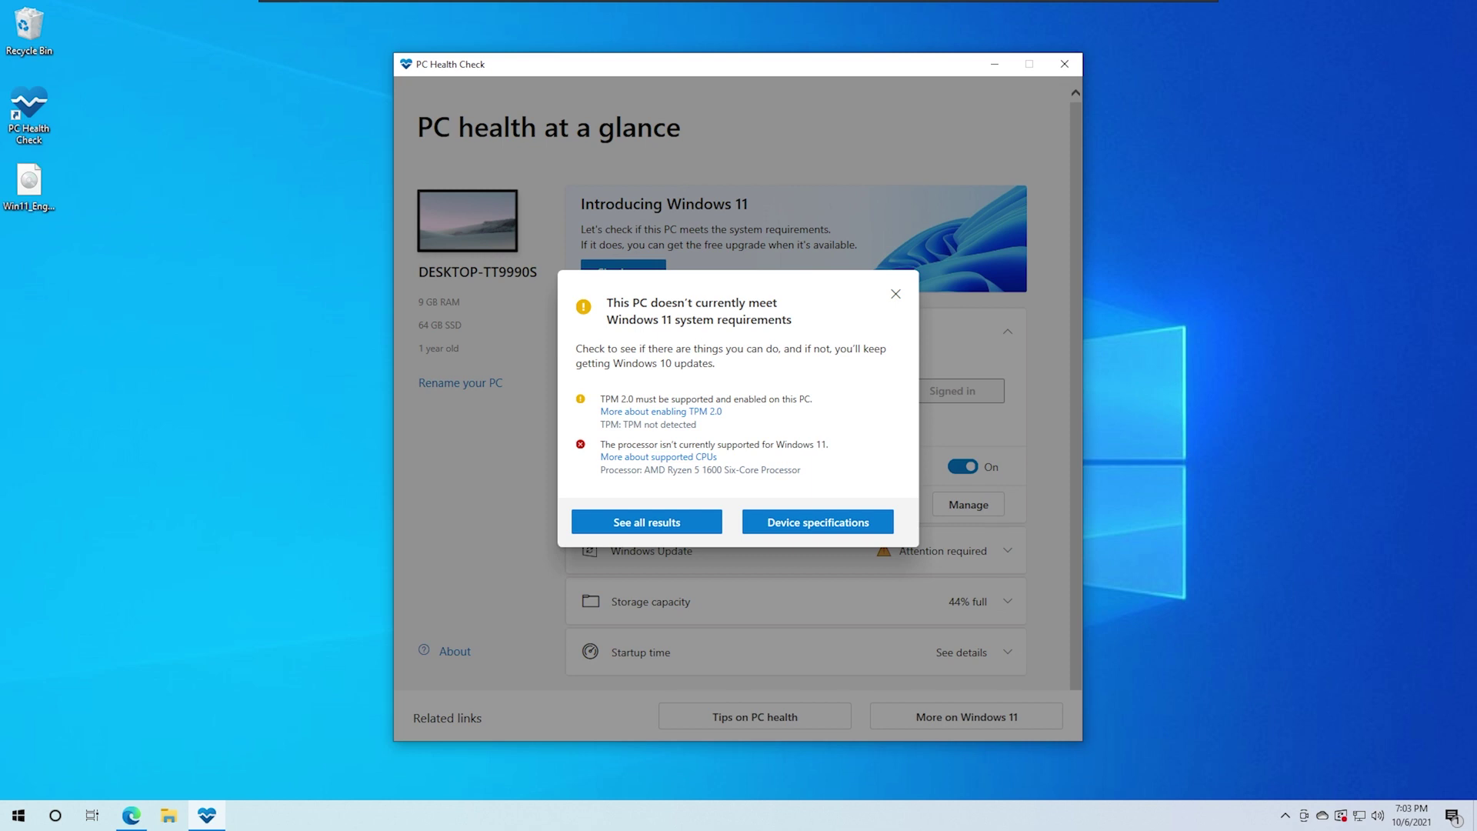
Highlight the 'TPM 2.0 not detected' failure in the PC Health Check results
{"action": "left_click_drag", "start_coordinate": [601, 400], "coordinate": [627, 399]}
Highlight the unsupported processor failure line, then clear the highlight
{"action": "left_click_drag", "start_coordinate": [601, 445], "coordinate": [815, 445]}
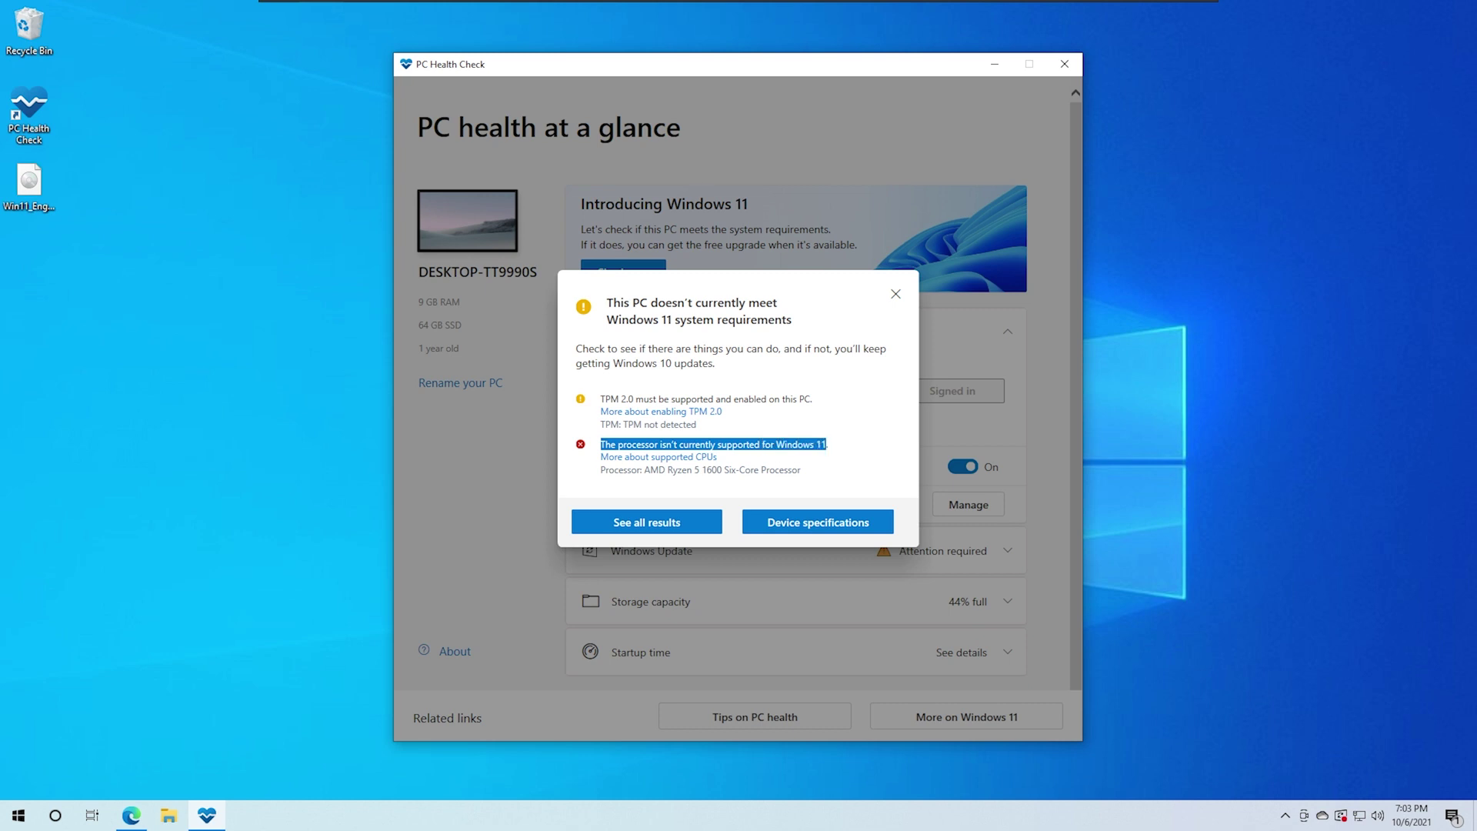
{"action": "left_click", "coordinate": [845, 449]}
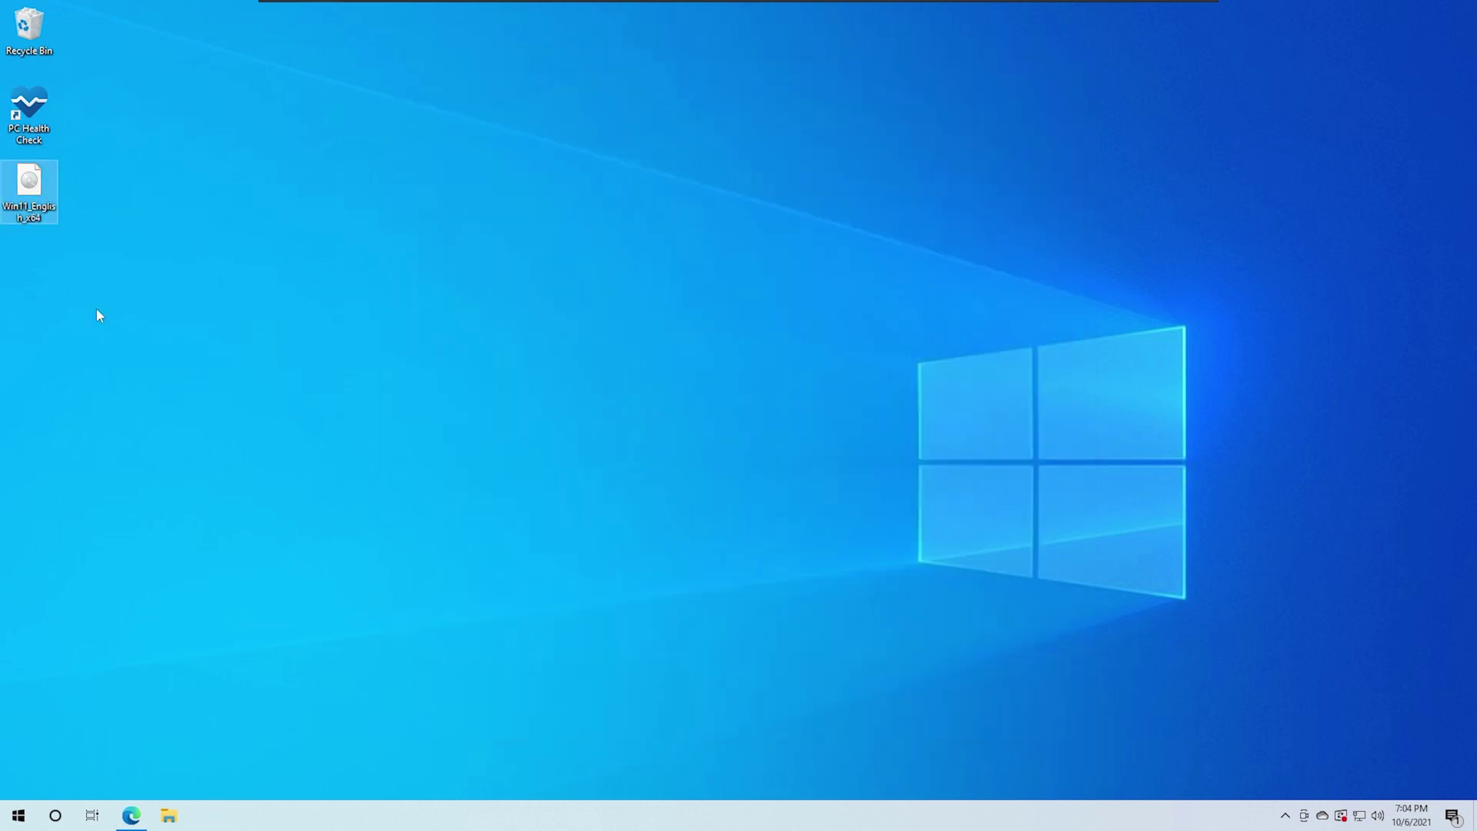
Return to the Download Windows 11 page and highlight the Installation Media section heading
{"action": "left_click", "coordinate": [132, 815]}
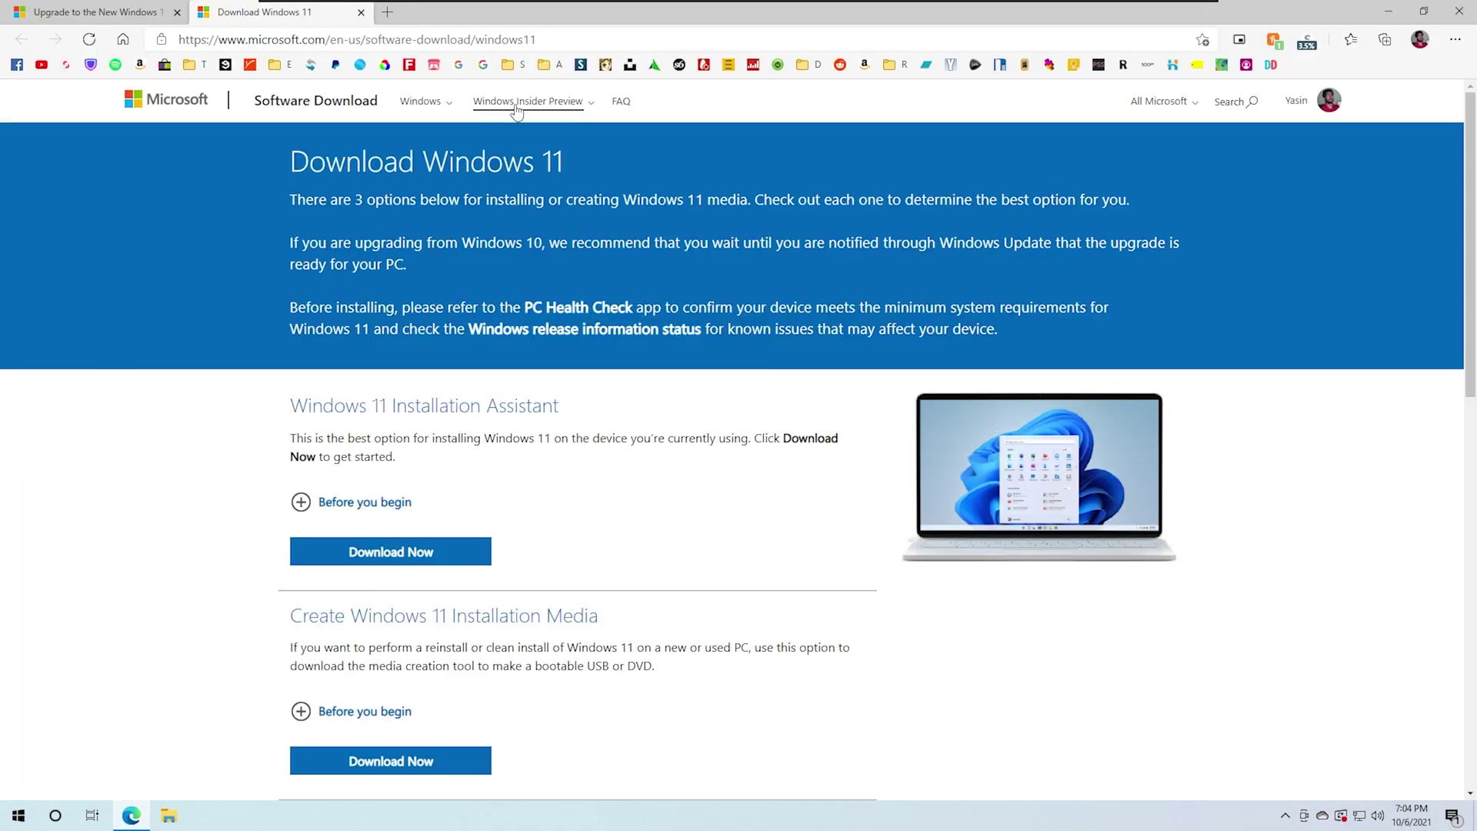
{"action": "scroll", "coordinate": [387, 471], "scroll_direction": "down", "scroll_amount": 3}
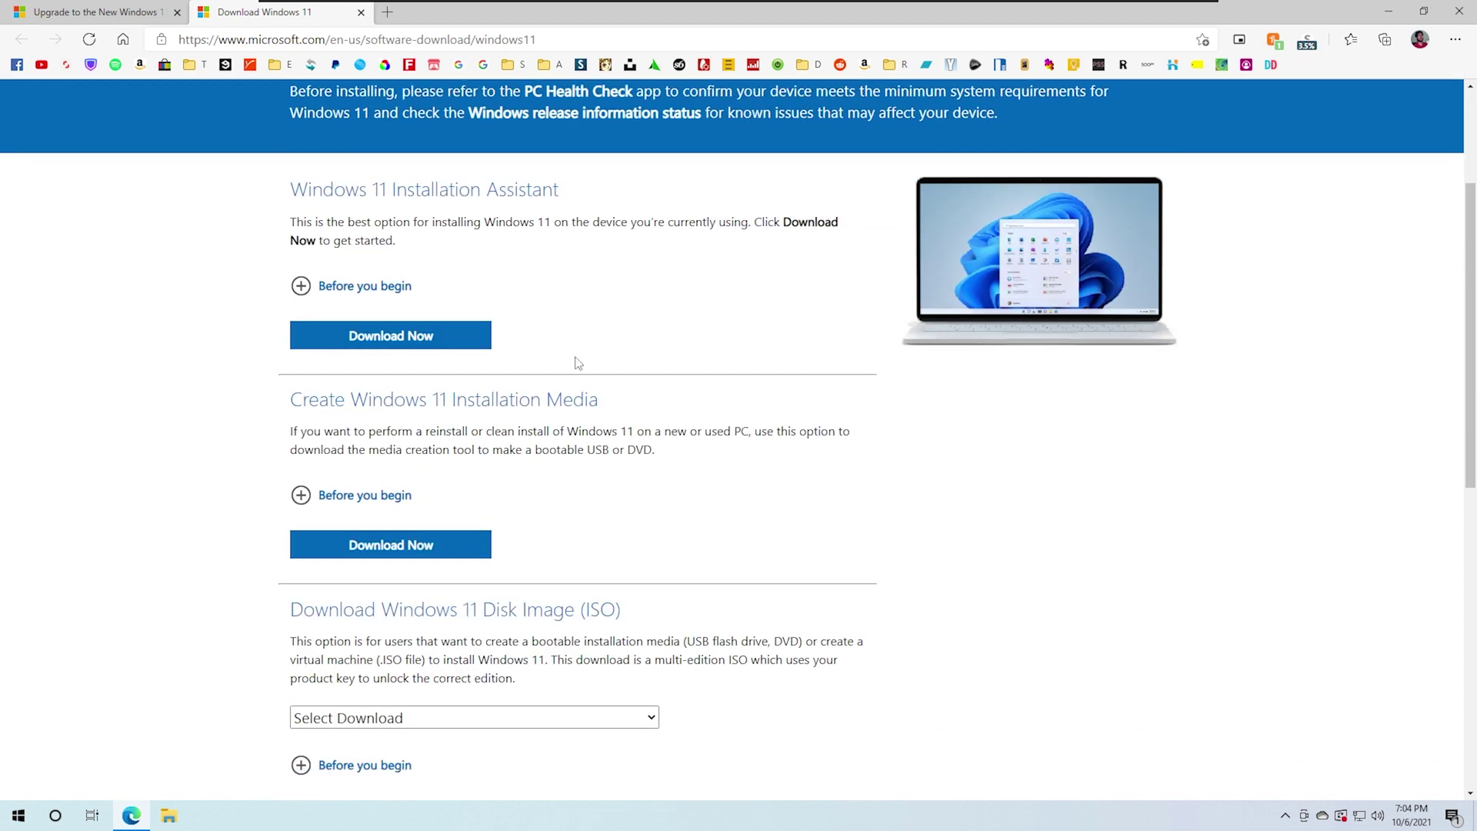
{"action": "scroll", "coordinate": [578, 363], "scroll_direction": "down", "scroll_amount": 4}
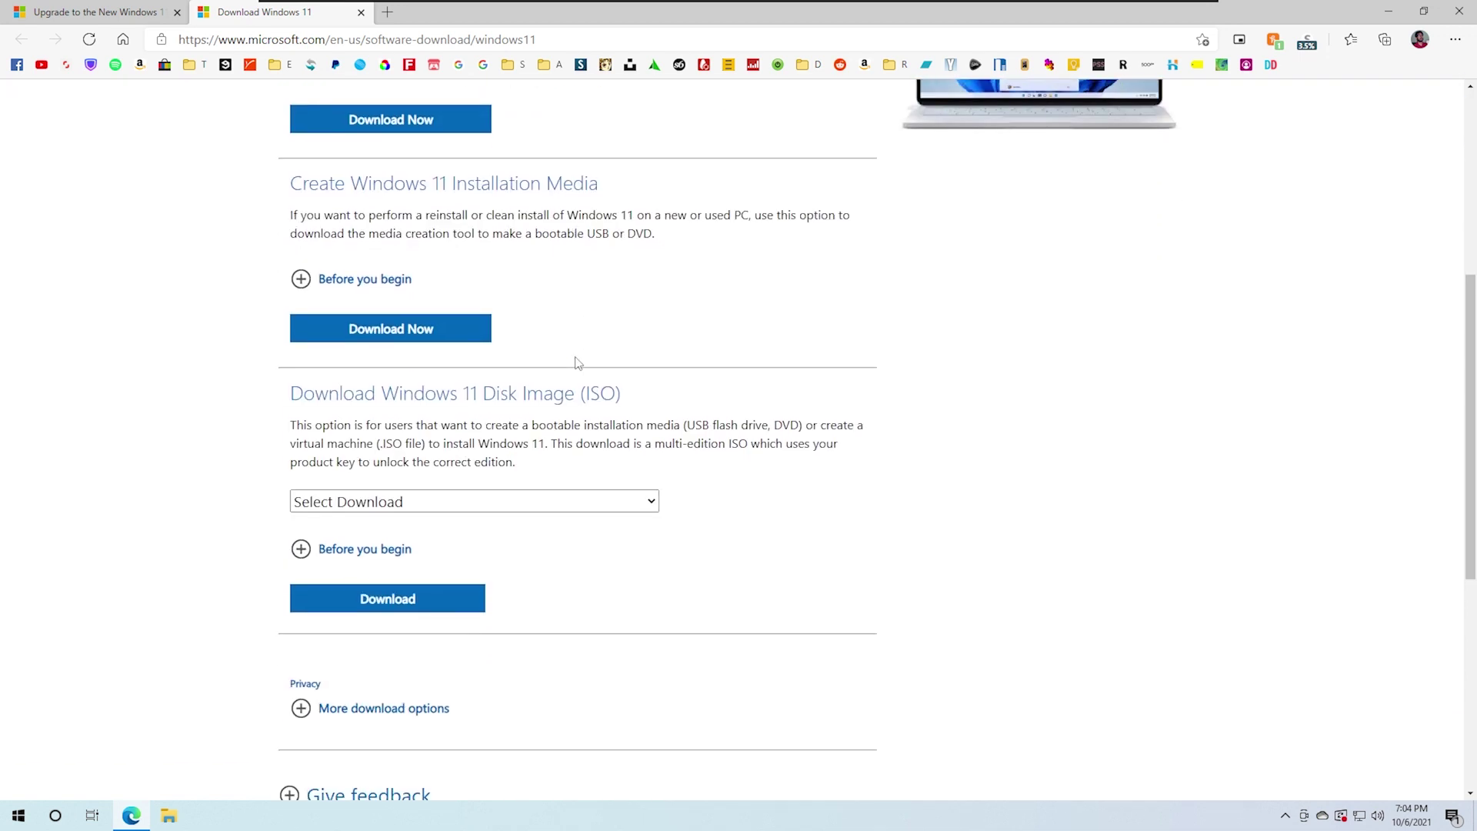
{"action": "scroll", "coordinate": [578, 363], "scroll_direction": "up", "scroll_amount": 3}
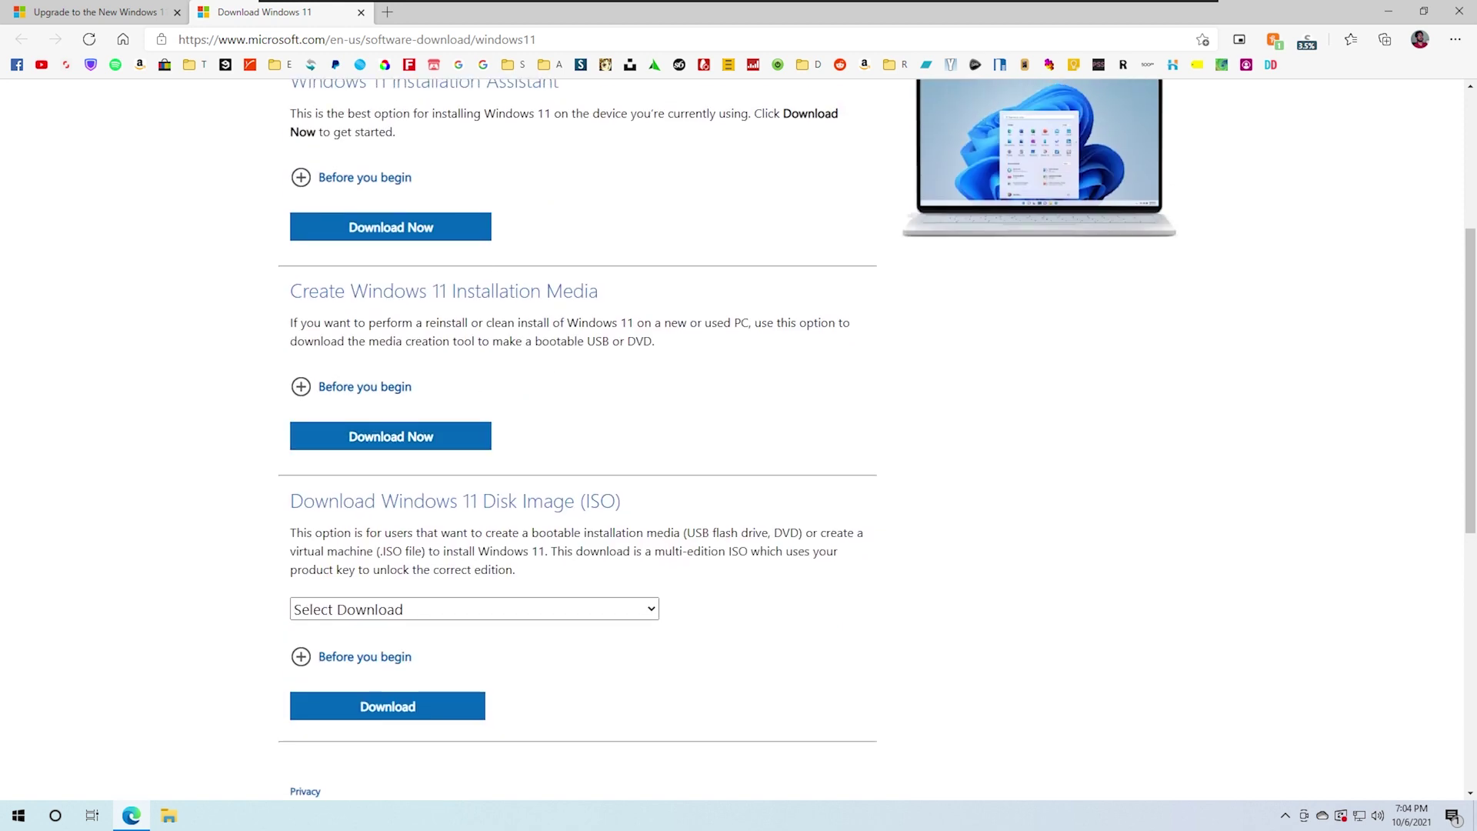
{"action": "left_click_drag", "start_coordinate": [428, 292], "coordinate": [675, 301]}
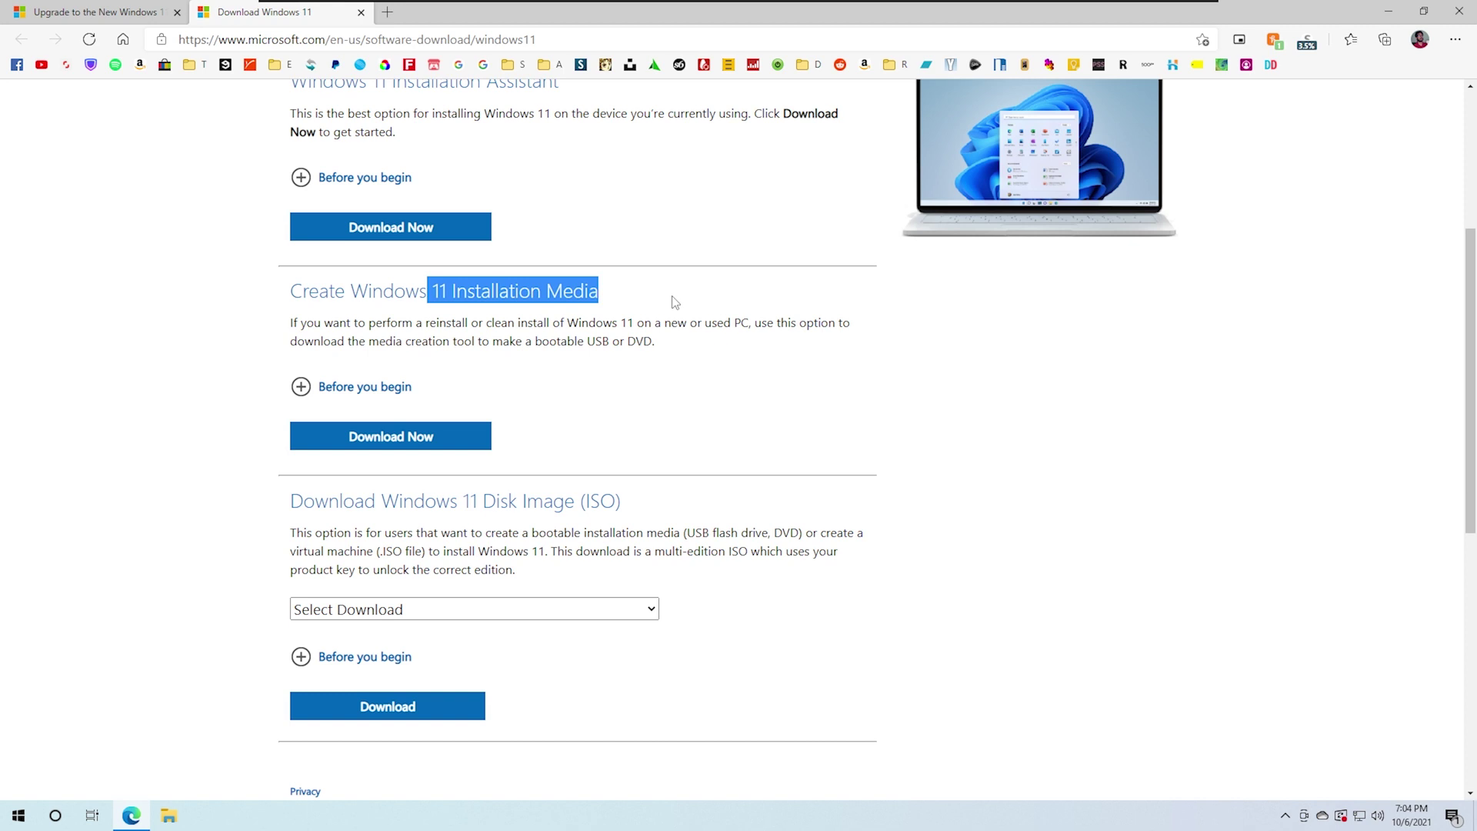
Choose Windows 11 as the disk image (ISO), start its download, and minimize Edge
{"action": "scroll", "coordinate": [620, 366], "scroll_direction": "down", "scroll_amount": 1}
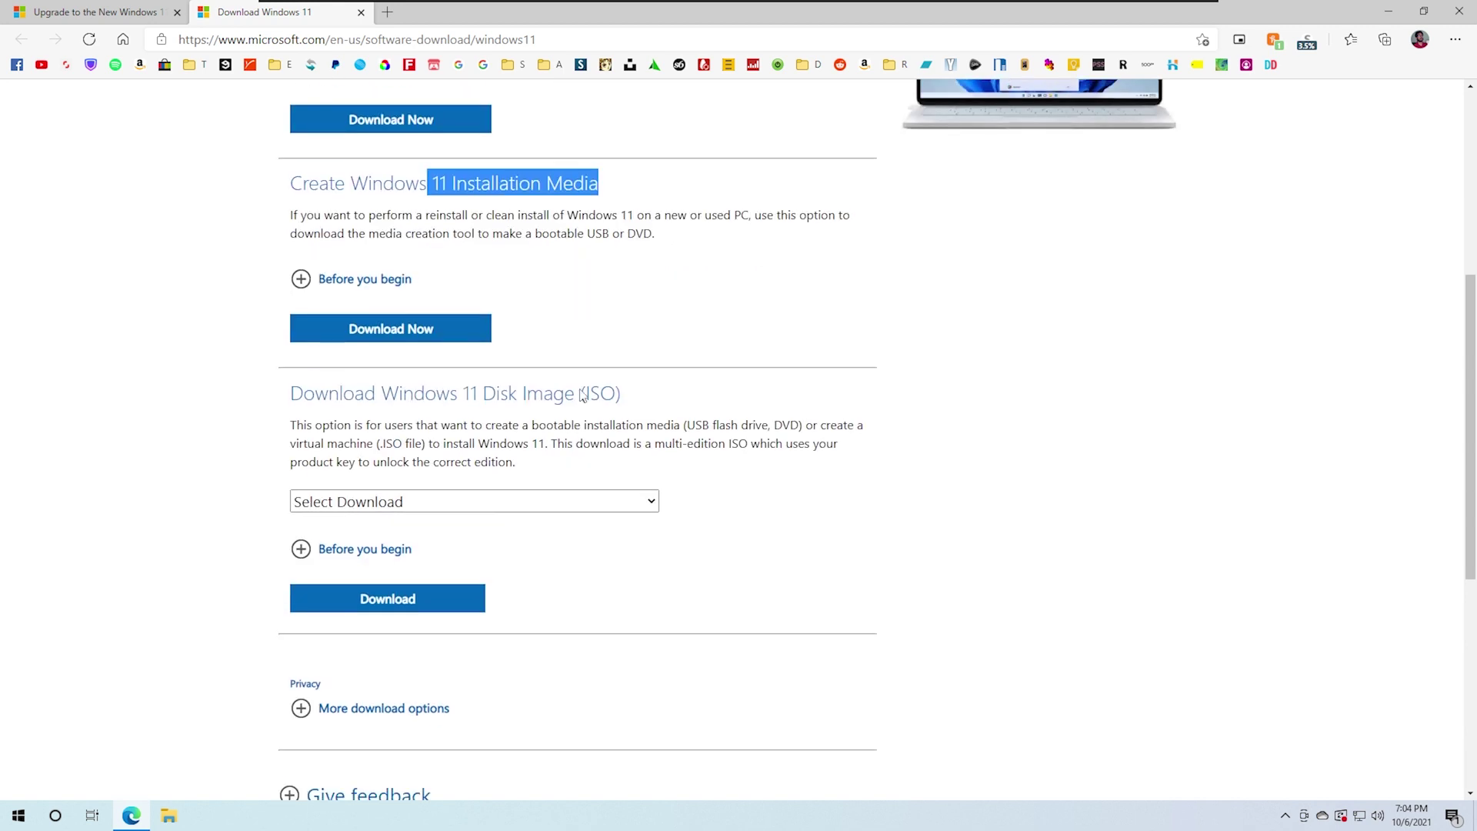
{"action": "left_click", "coordinate": [430, 501]}
{"action": "left_click", "coordinate": [380, 543]}
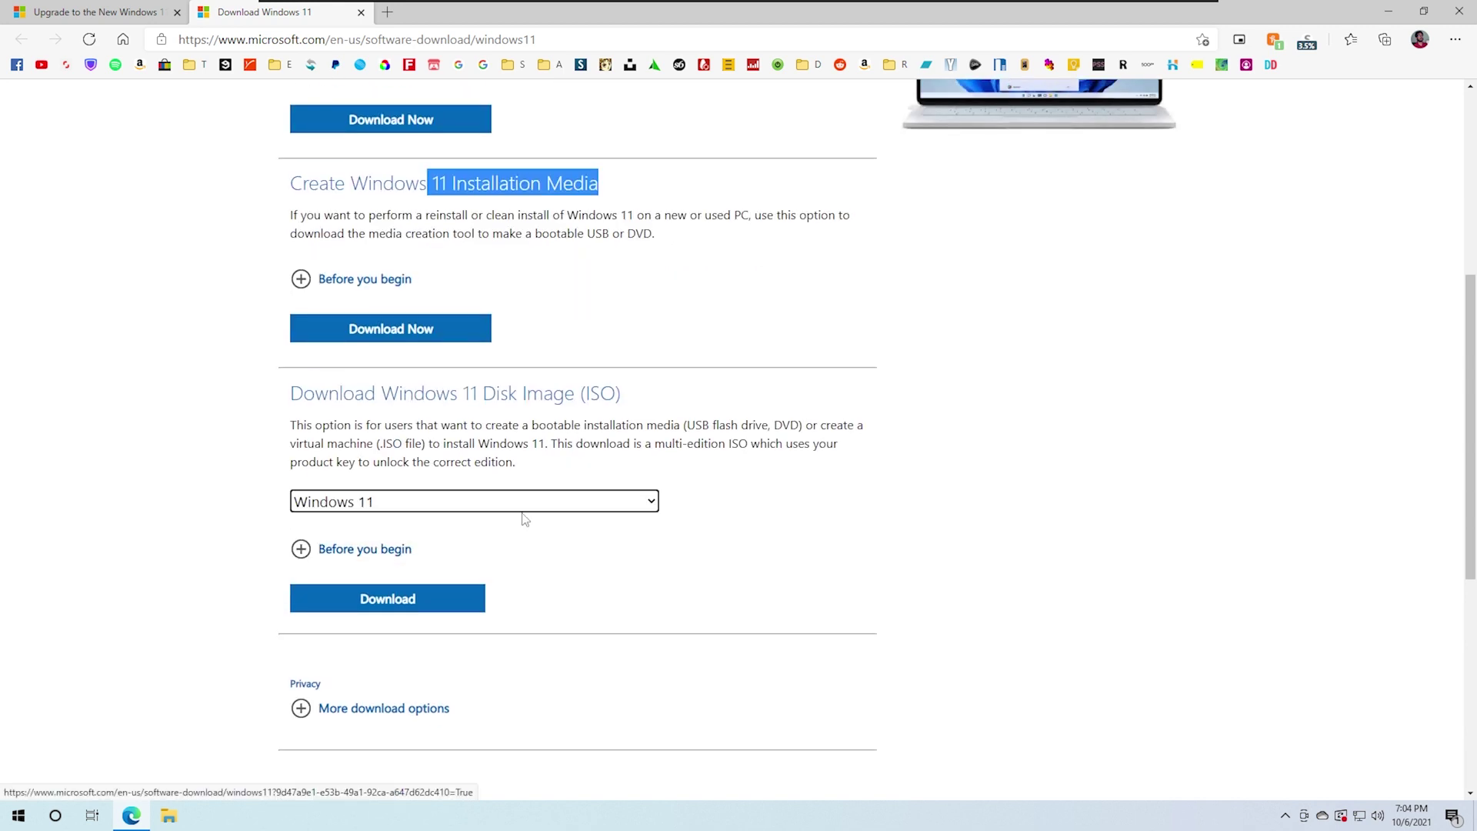
{"action": "scroll", "coordinate": [524, 518], "scroll_direction": "down", "scroll_amount": 3}
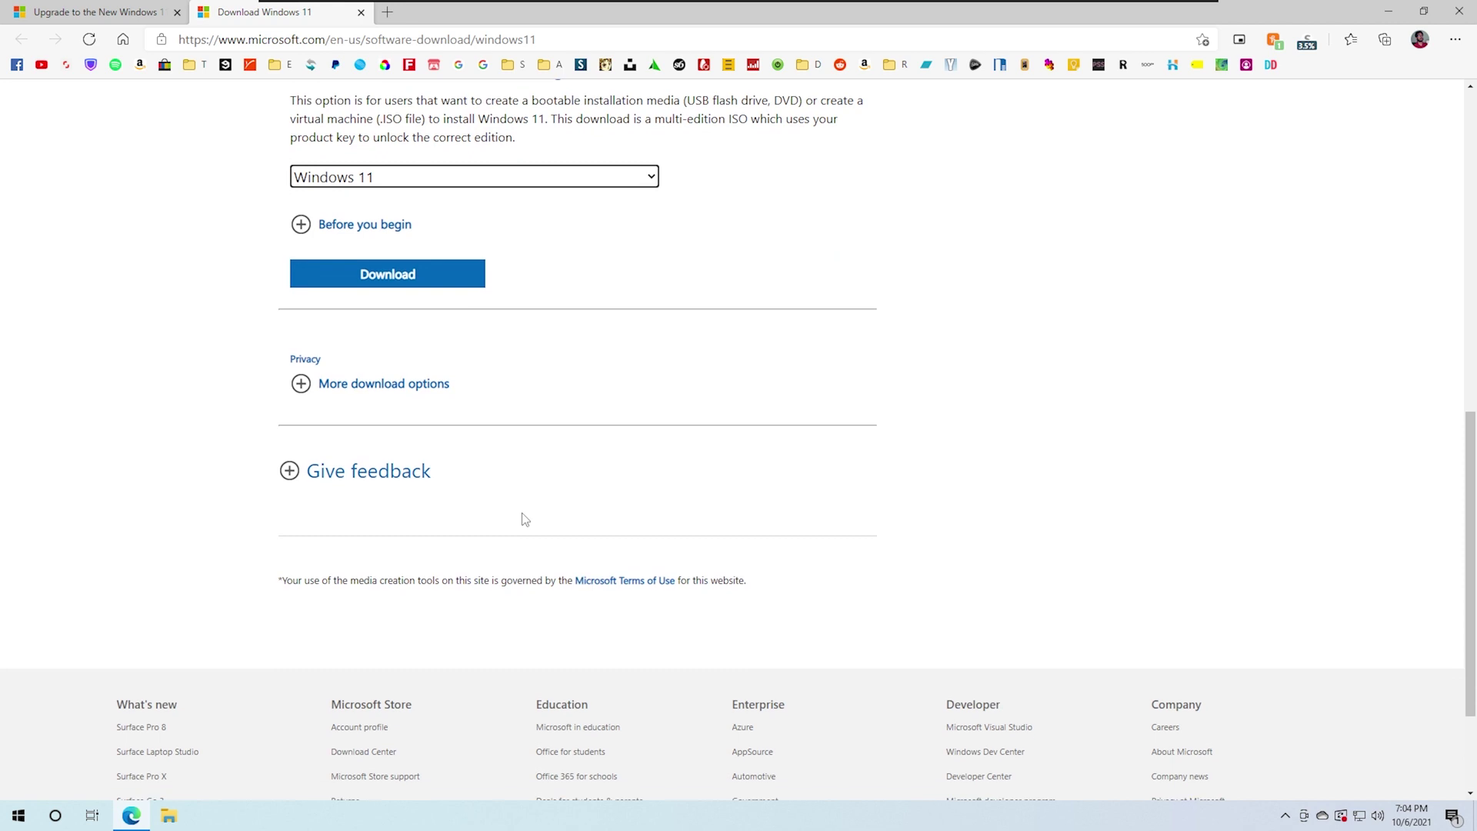
{"action": "left_click", "coordinate": [377, 286]}
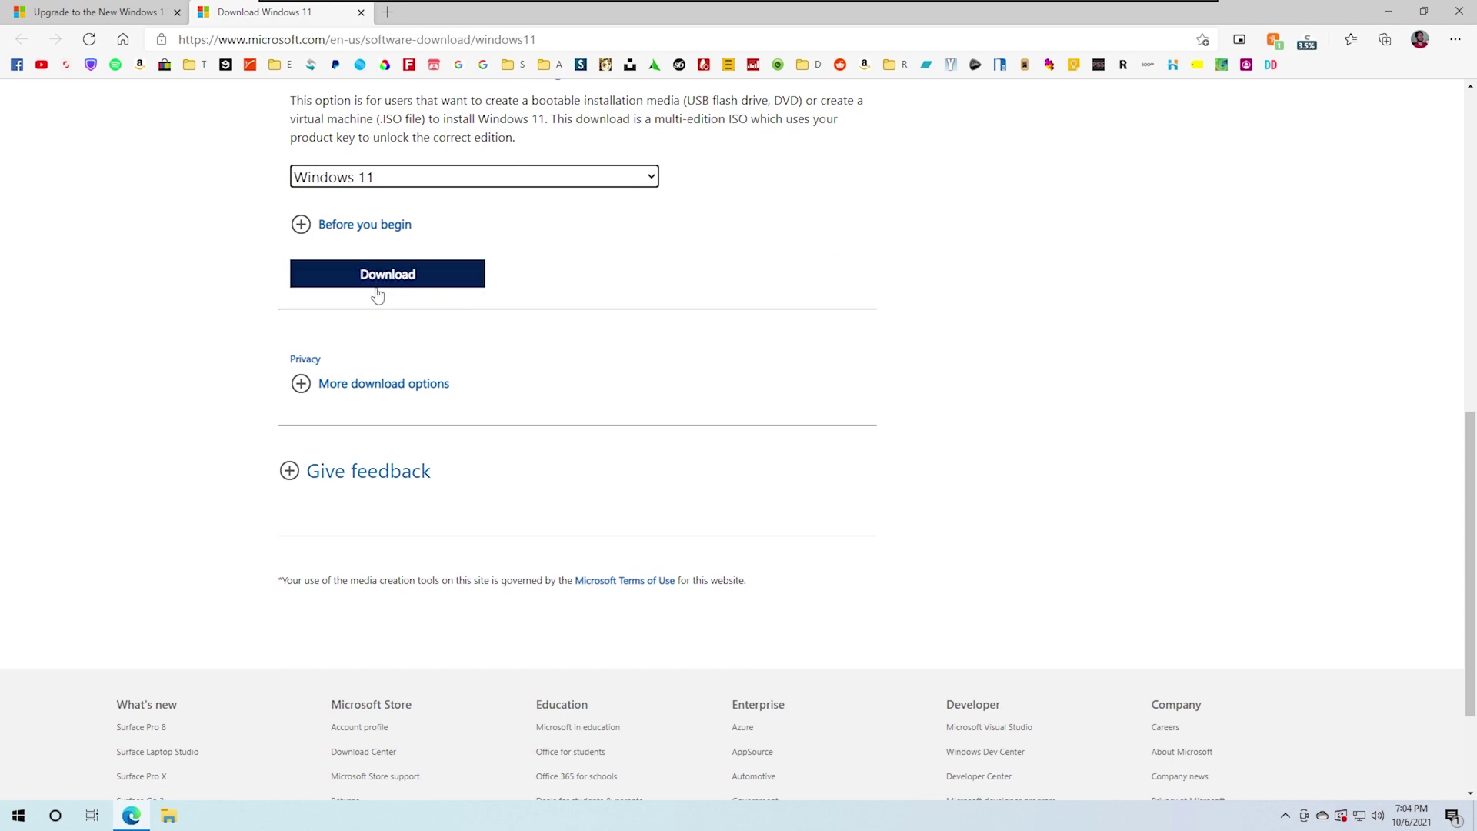
{"action": "left_click", "coordinate": [1389, 9]}
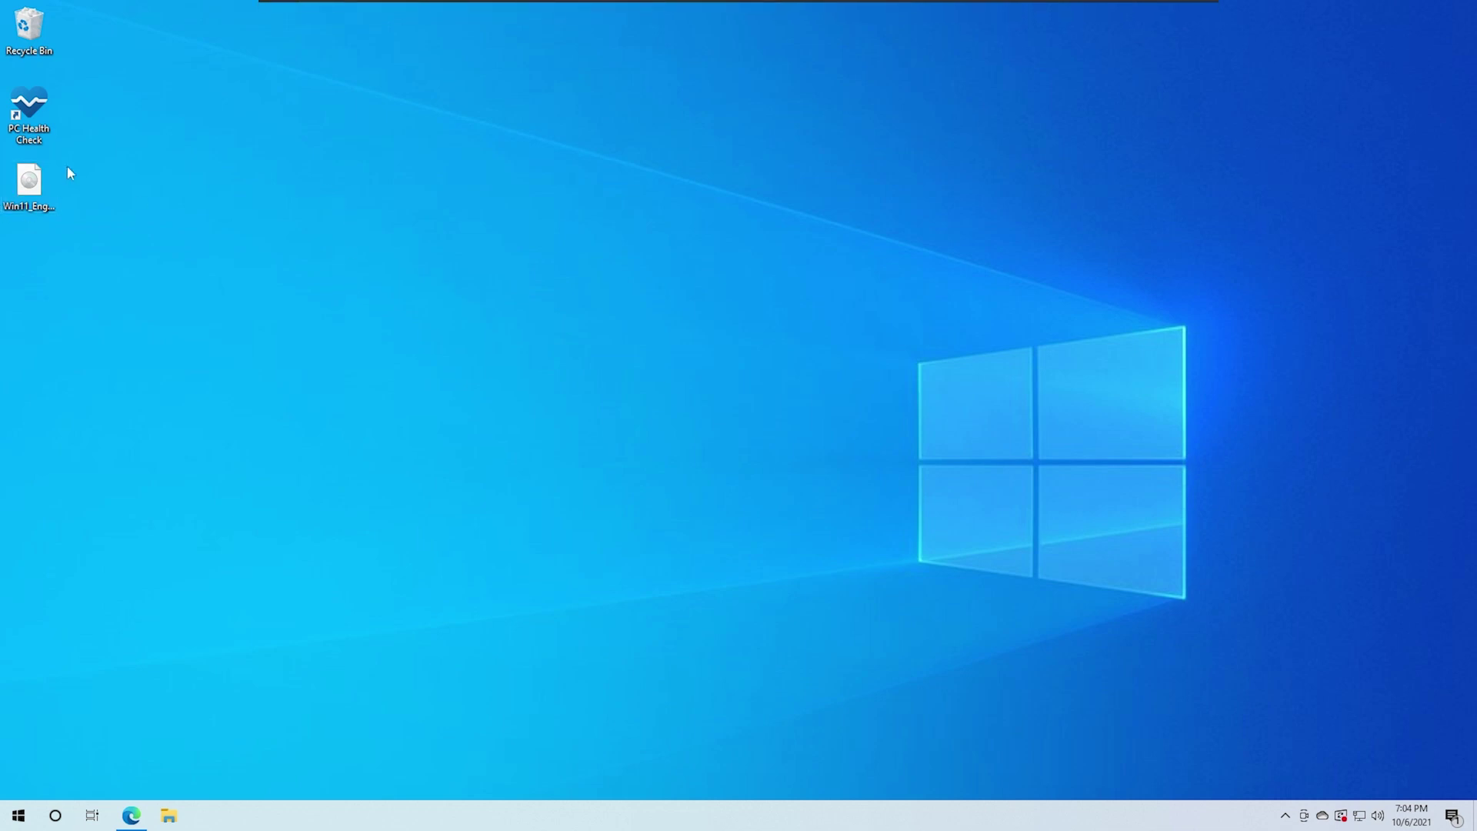
Extract Win11_English_x64 with 7-Zip into a 'Win11_English_x64' folder
{"action": "left_click", "coordinate": [35, 196]}
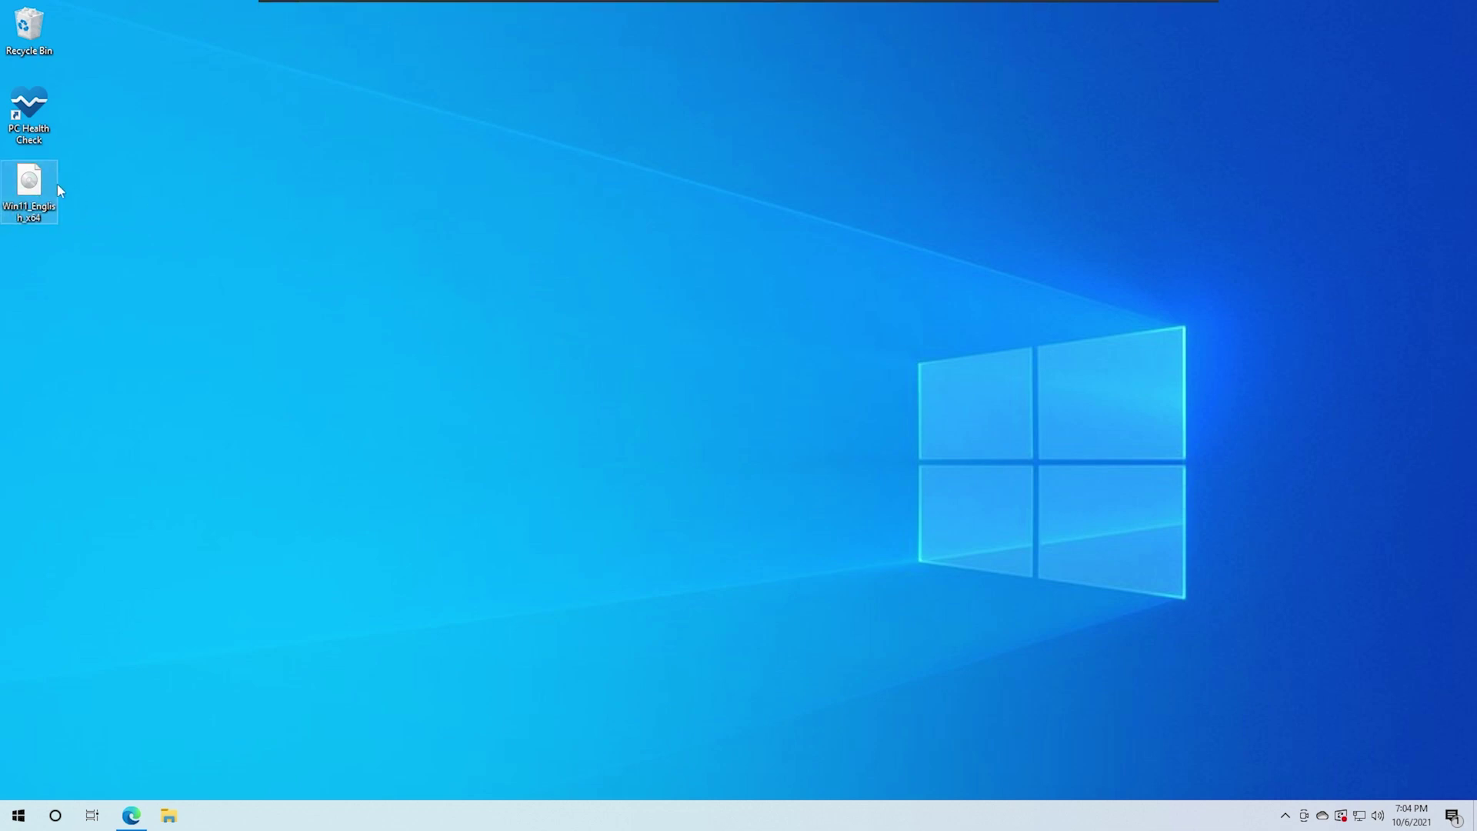
{"action": "right_click", "coordinate": [39, 196]}
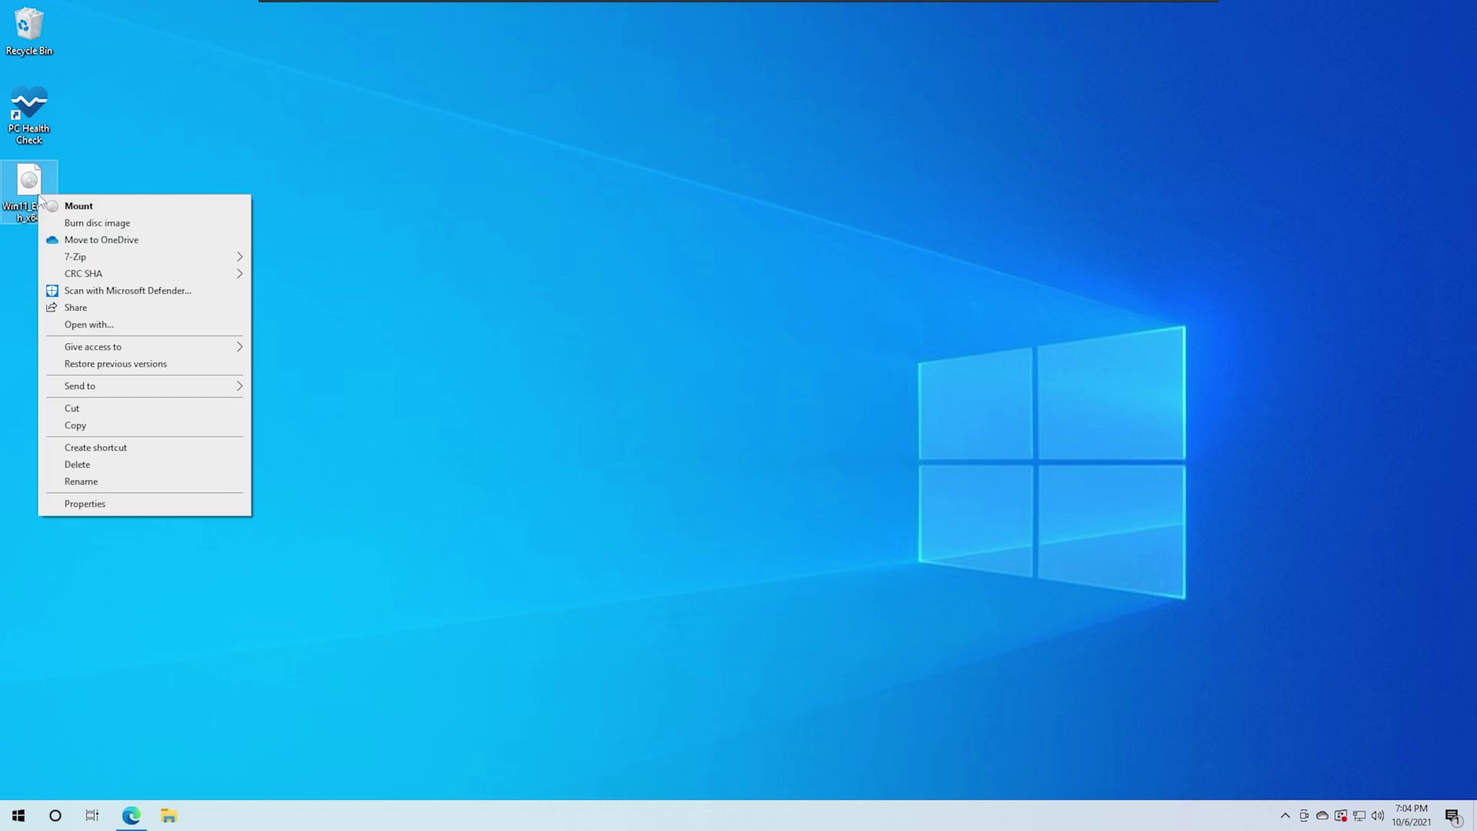
{"action": "mouse_move", "coordinate": [194, 260]}
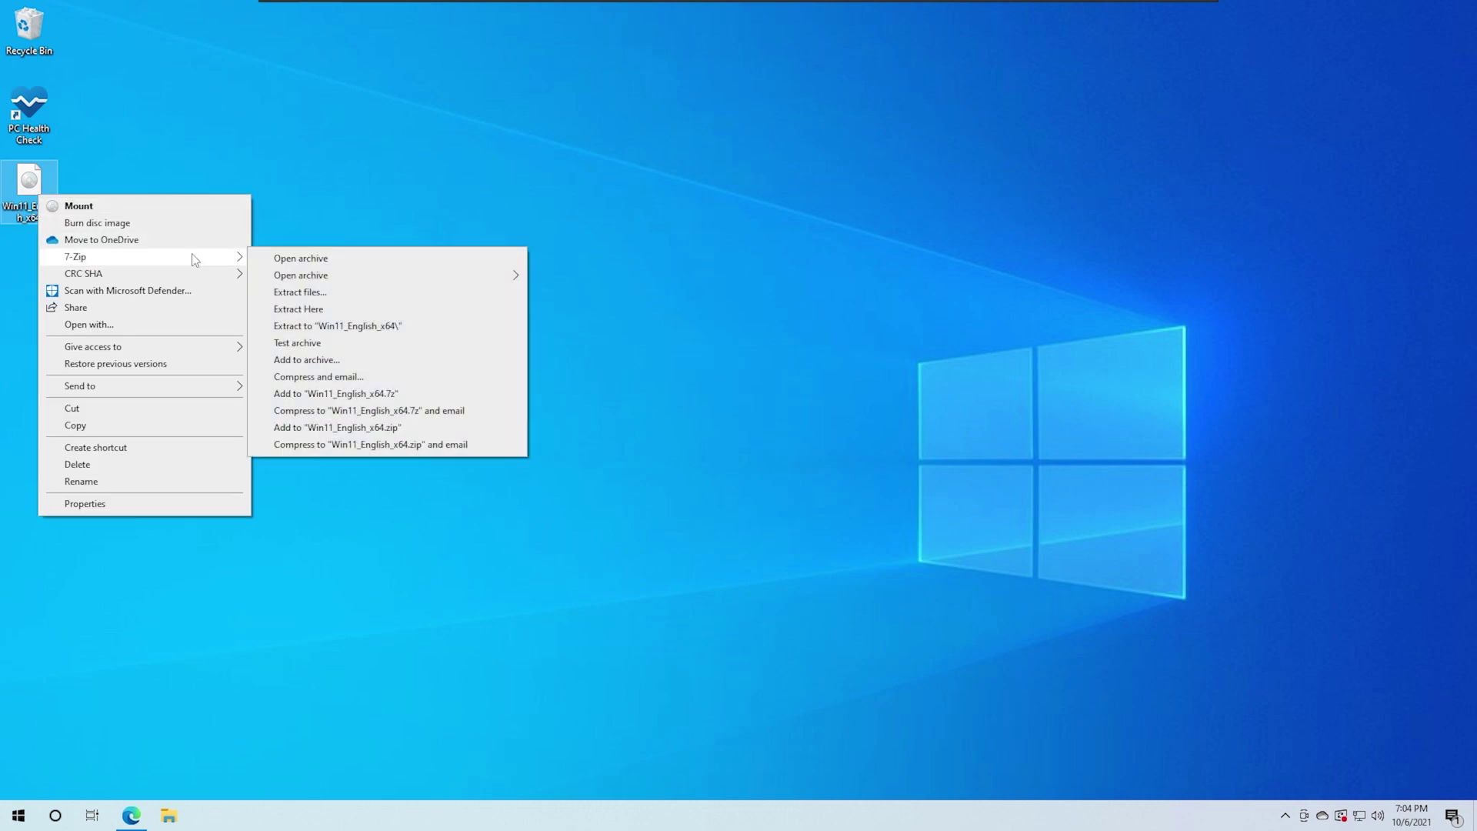
{"action": "left_click", "coordinate": [337, 328]}
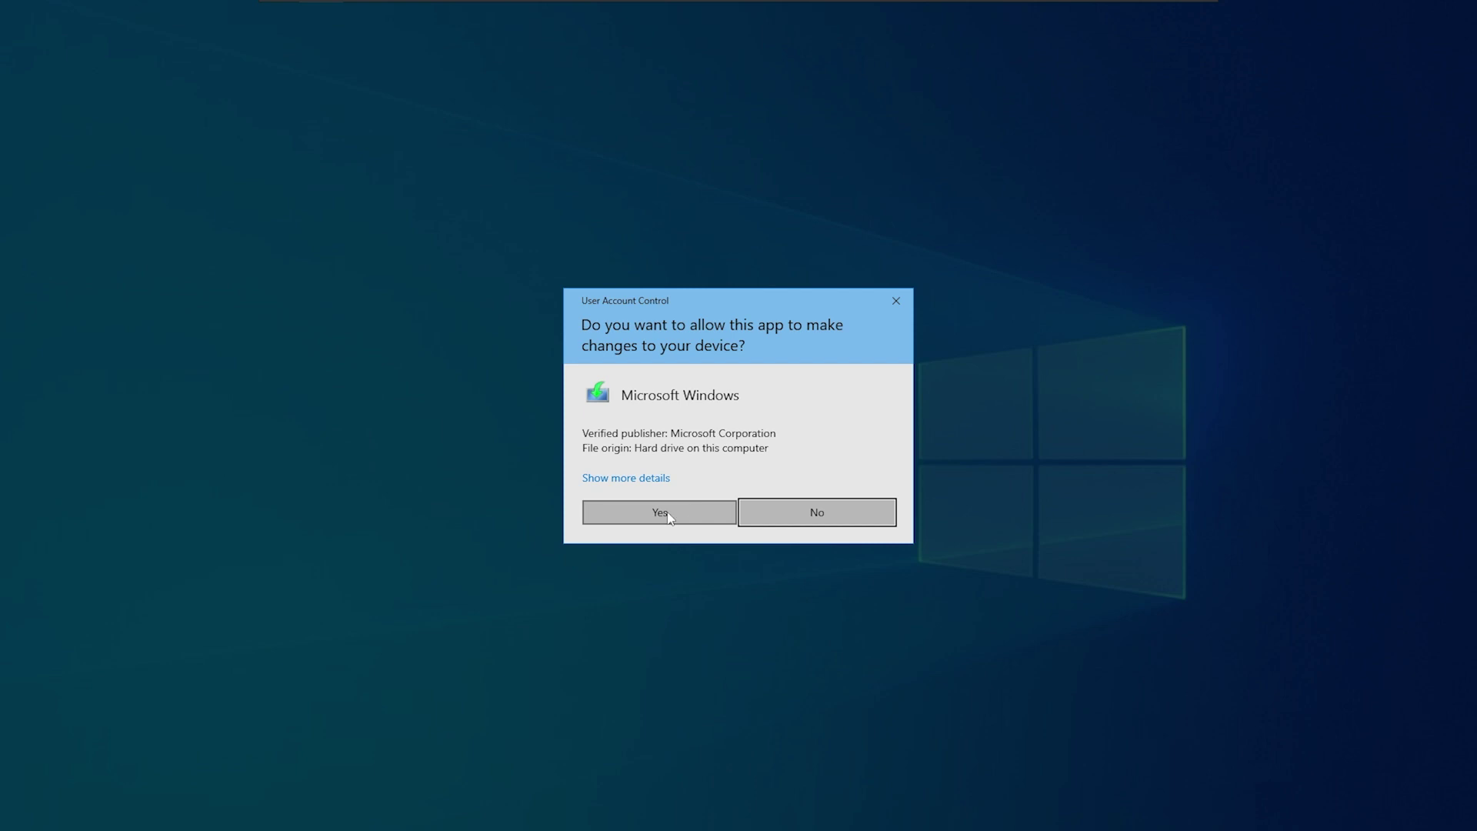
Run Setup with installation improvement turned off; highlight the failed processor and TPM 2.0 lines
{"action": "left_click", "coordinate": [681, 504]}
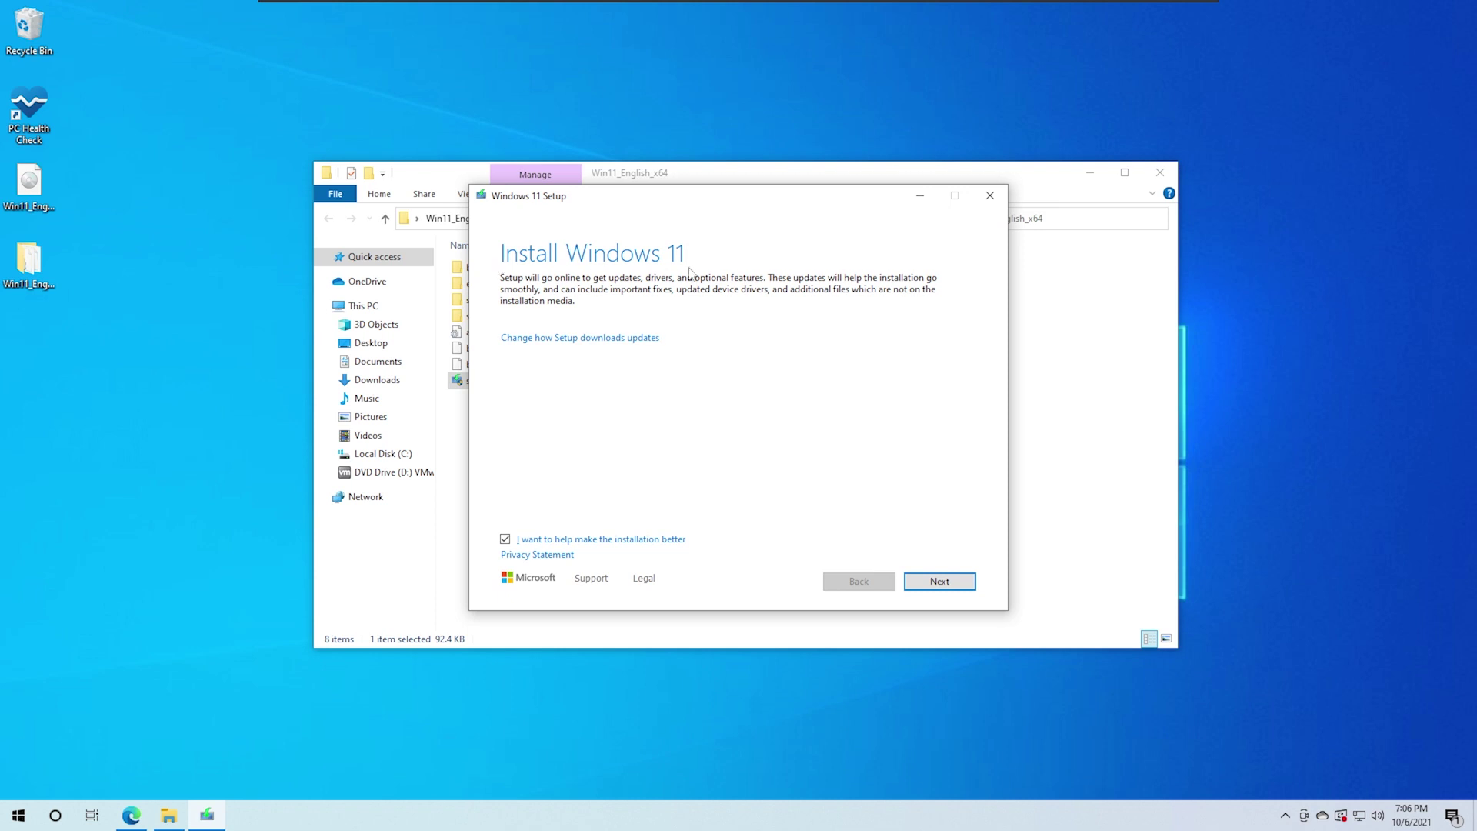
{"action": "left_click", "coordinate": [505, 539]}
{"action": "left_click", "coordinate": [946, 582]}
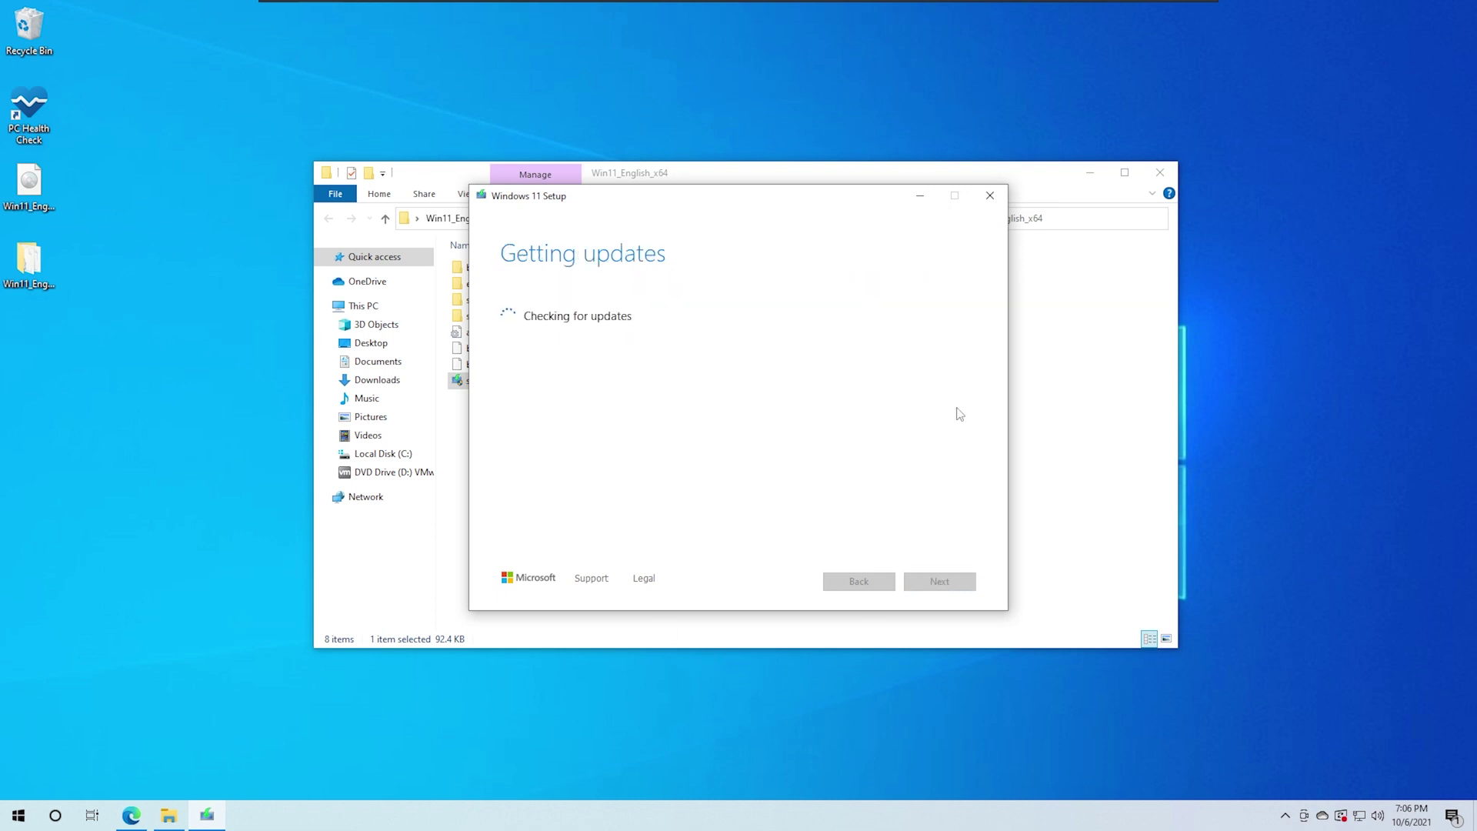
{"action": "left_click", "coordinate": [1090, 177]}
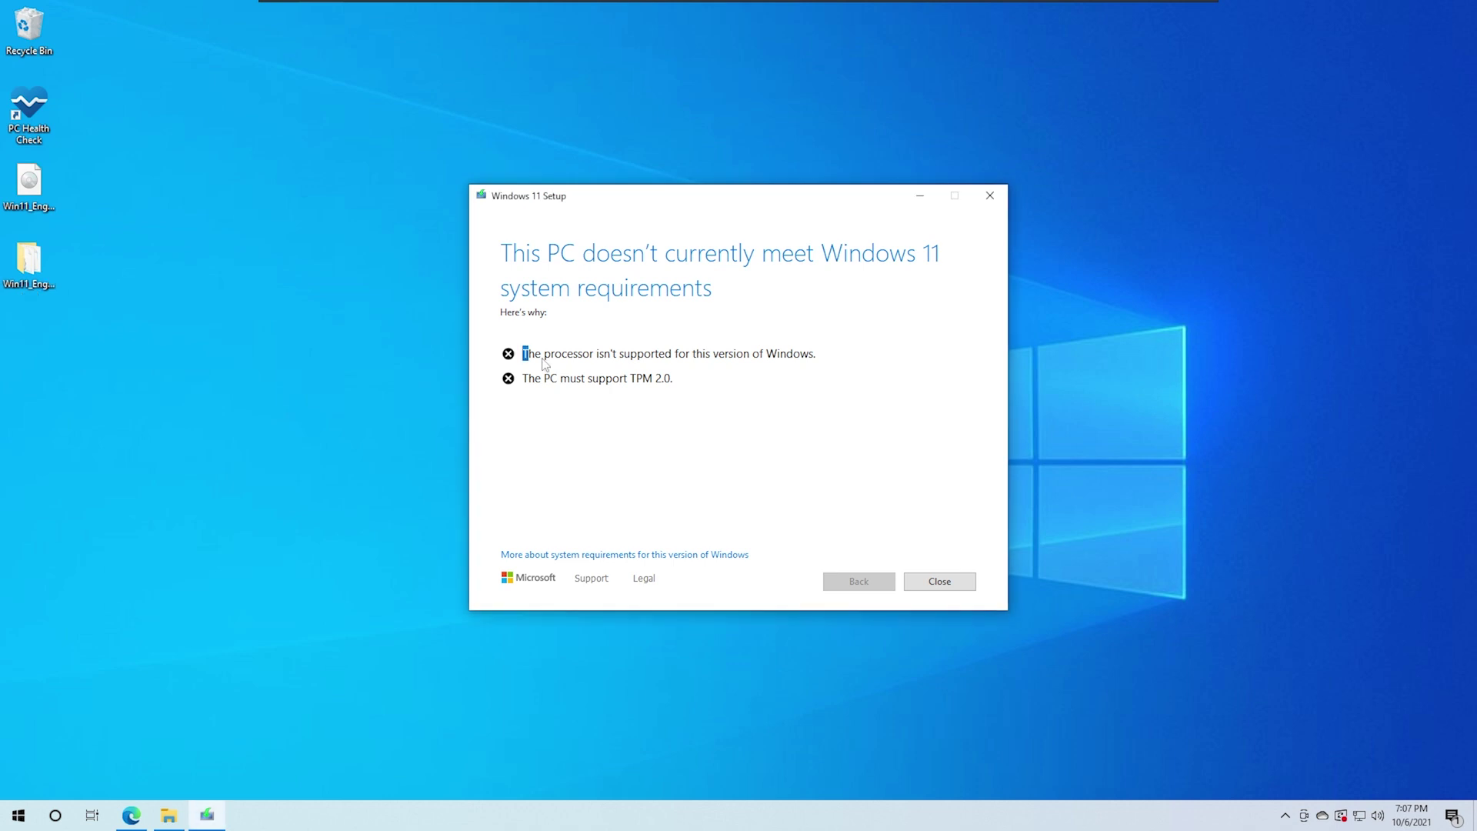
{"action": "left_click_drag", "start_coordinate": [522, 356], "coordinate": [698, 396]}
Close Setup after the failed requirements check and show the network connection status
{"action": "left_click_drag", "start_coordinate": [523, 354], "coordinate": [711, 393]}
{"action": "left_click", "coordinate": [947, 588]}
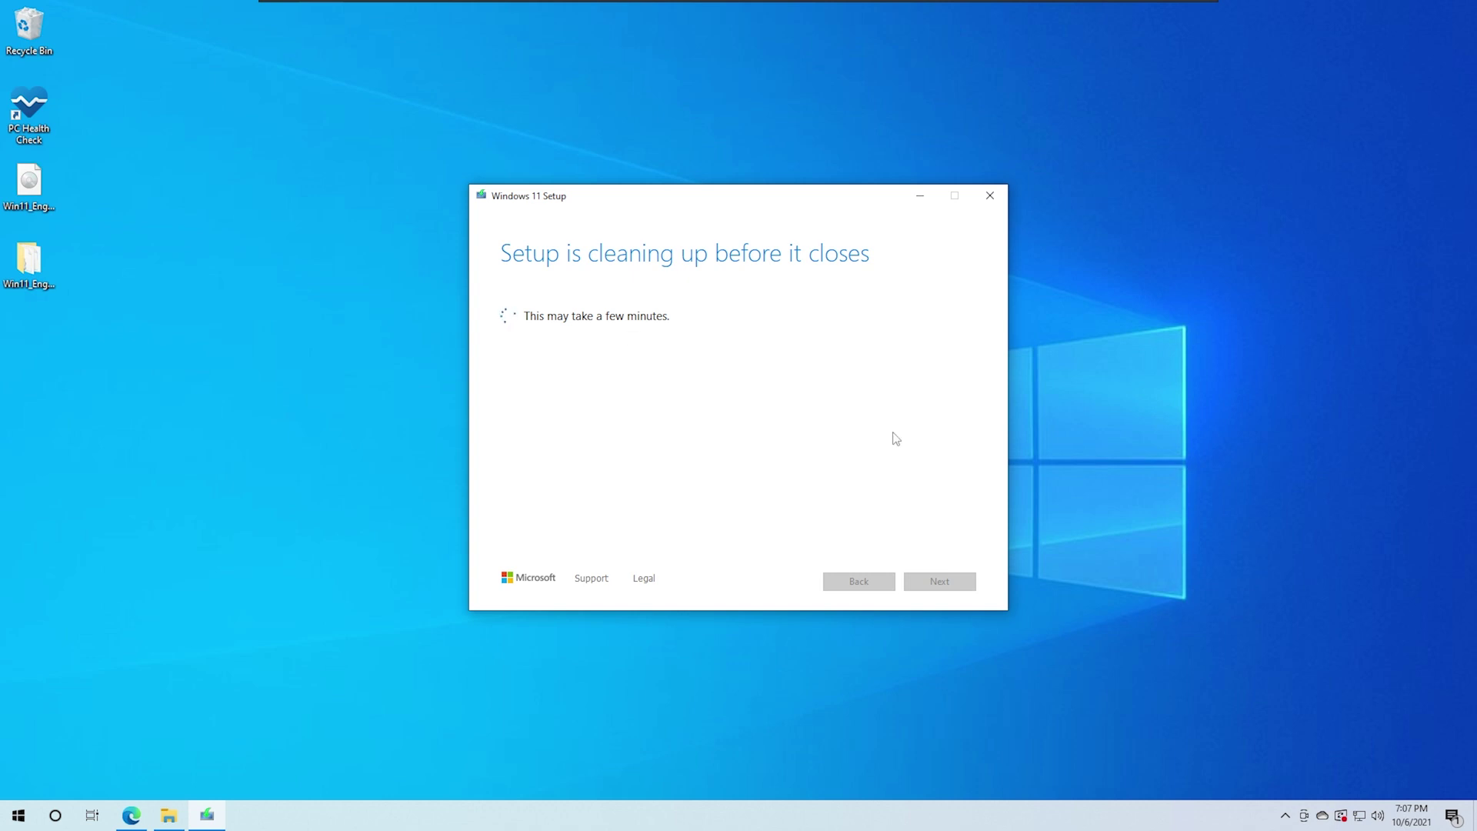
{"action": "left_click", "coordinate": [1357, 814]}
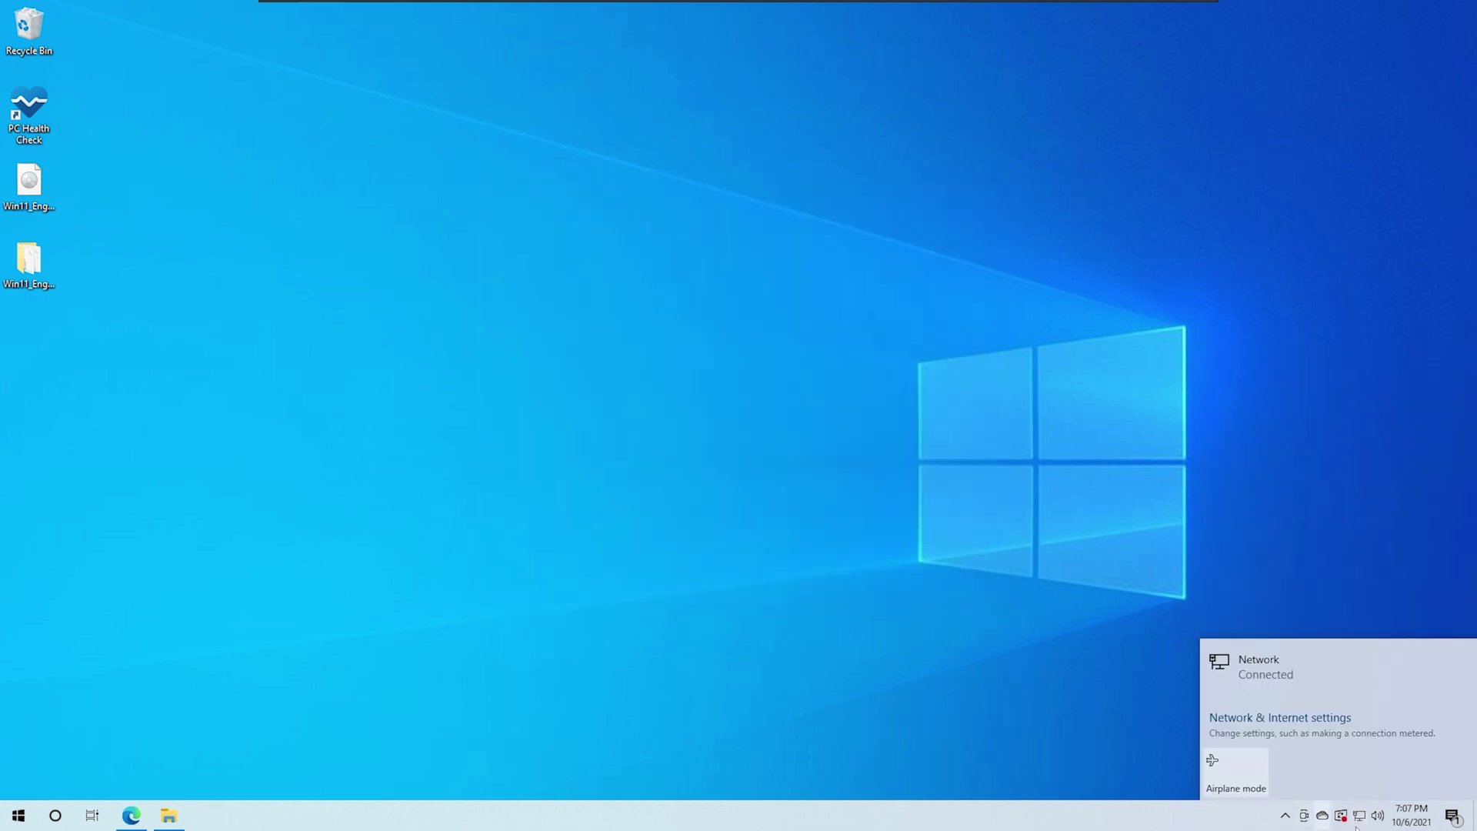
Open Network & Internet settings, then Change adapter options to list Ethernet0
{"action": "left_click", "coordinate": [1299, 719]}
{"action": "scroll", "coordinate": [726, 435], "scroll_direction": "down", "scroll_amount": 5}
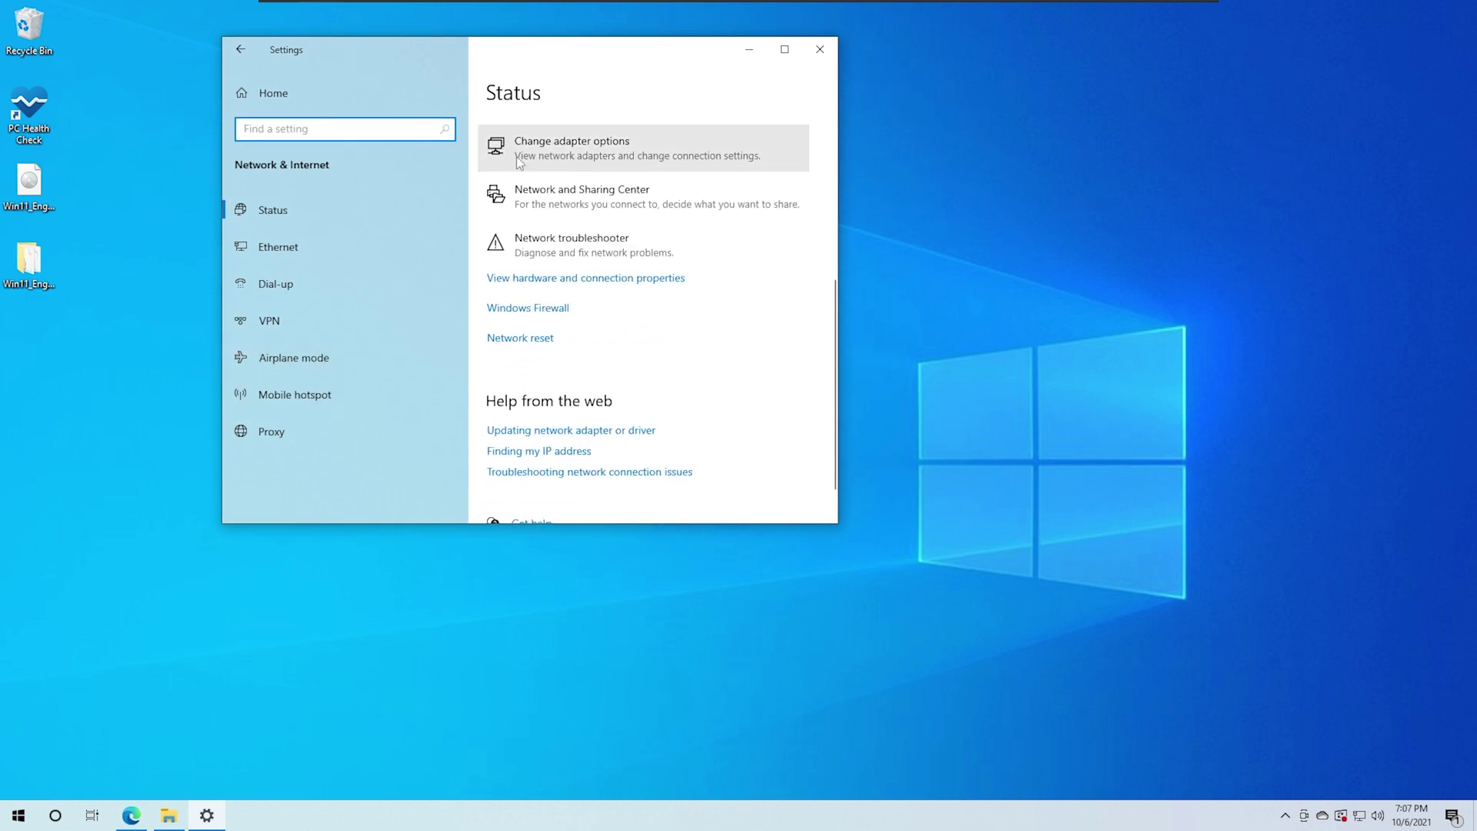
{"action": "left_click", "coordinate": [677, 155]}
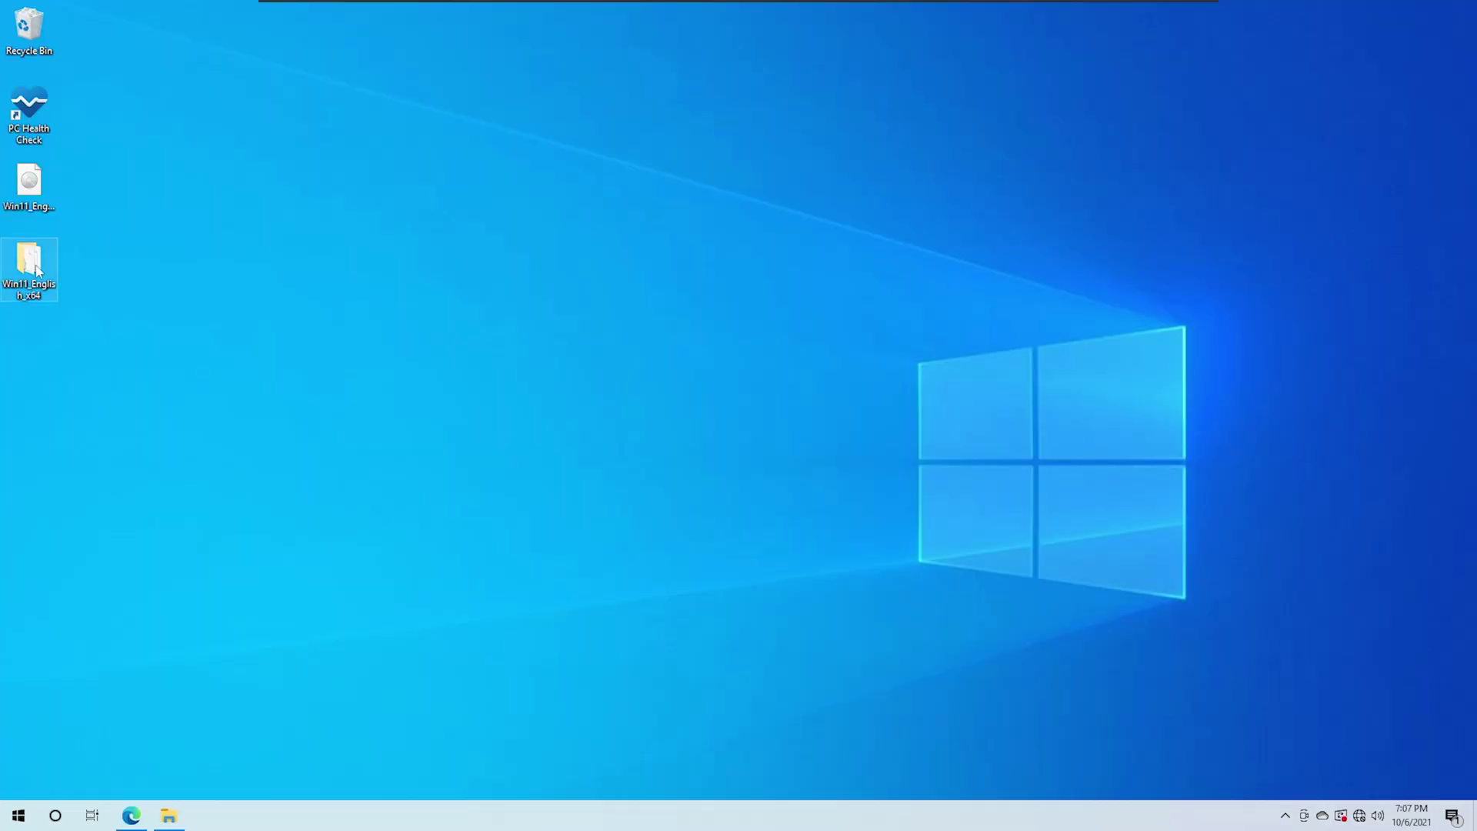
Delete appraiserres.dll from Win11_English_x64\sources, then close the folder window
{"action": "double_click", "coordinate": [36, 269]}
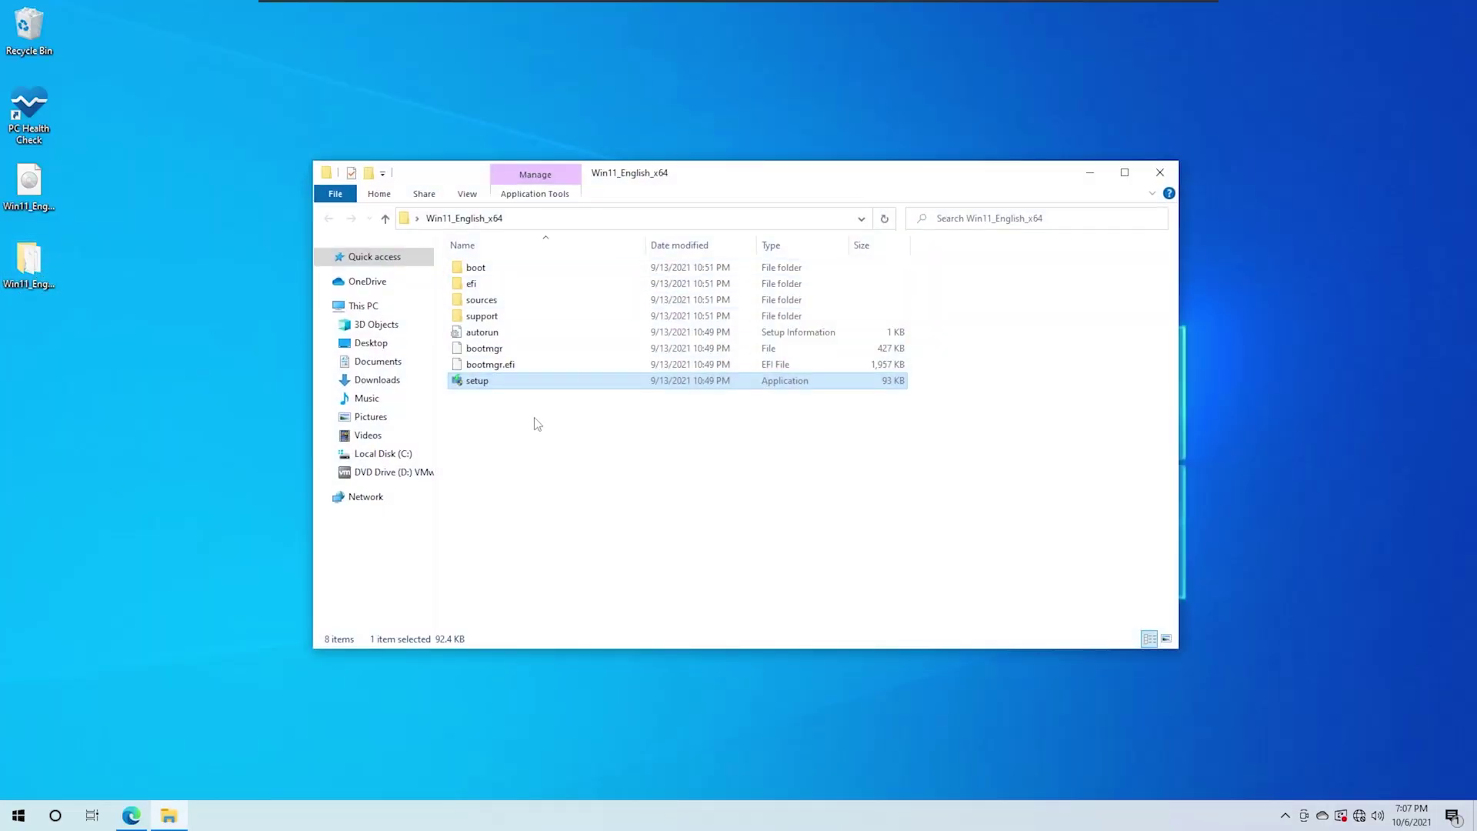
{"action": "double_click", "coordinate": [511, 300]}
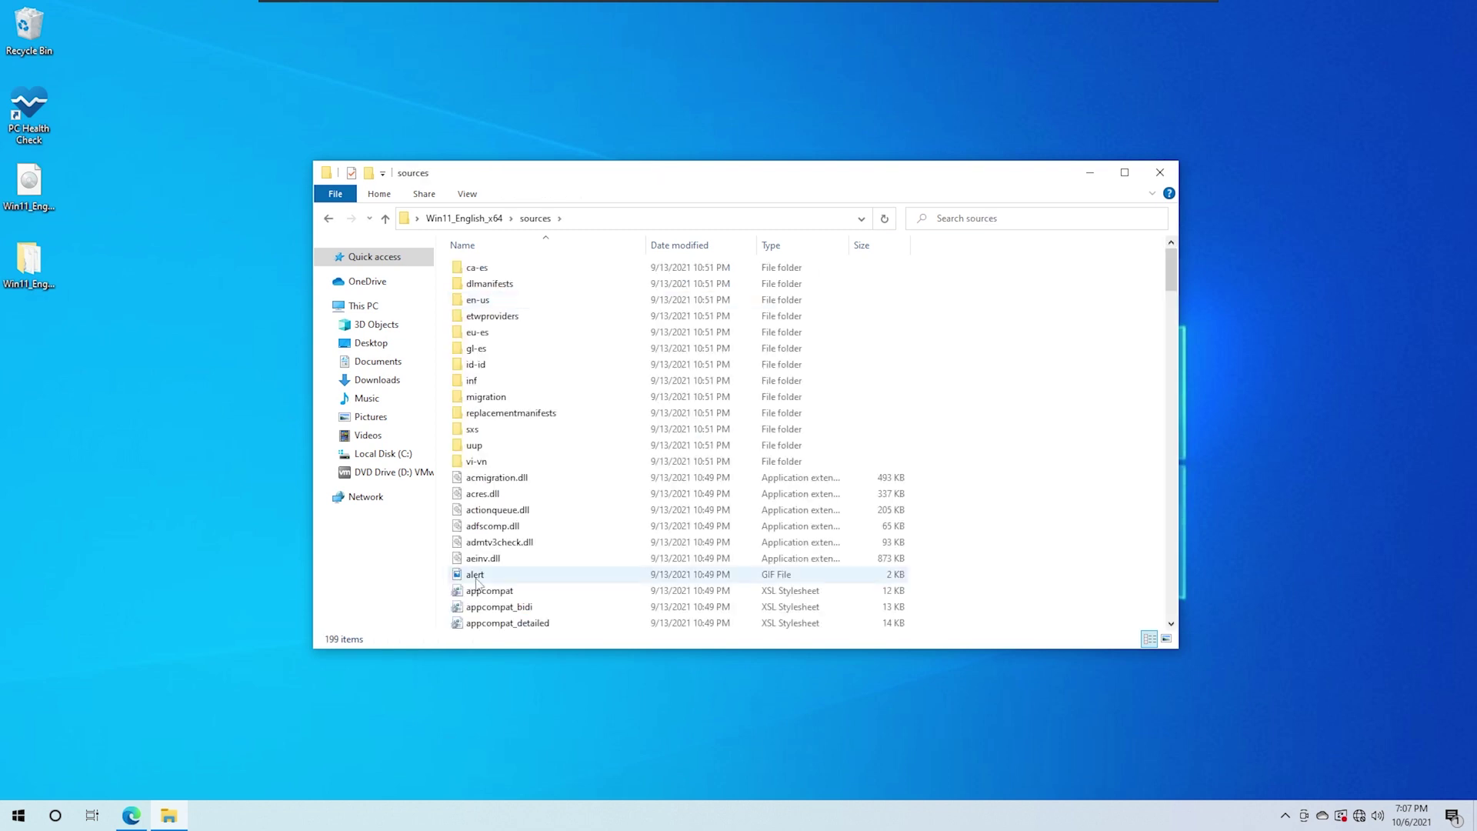
{"action": "scroll", "coordinate": [542, 527], "scroll_direction": "down", "scroll_amount": 1}
{"action": "scroll", "coordinate": [542, 527], "scroll_direction": "down", "scroll_amount": 5}
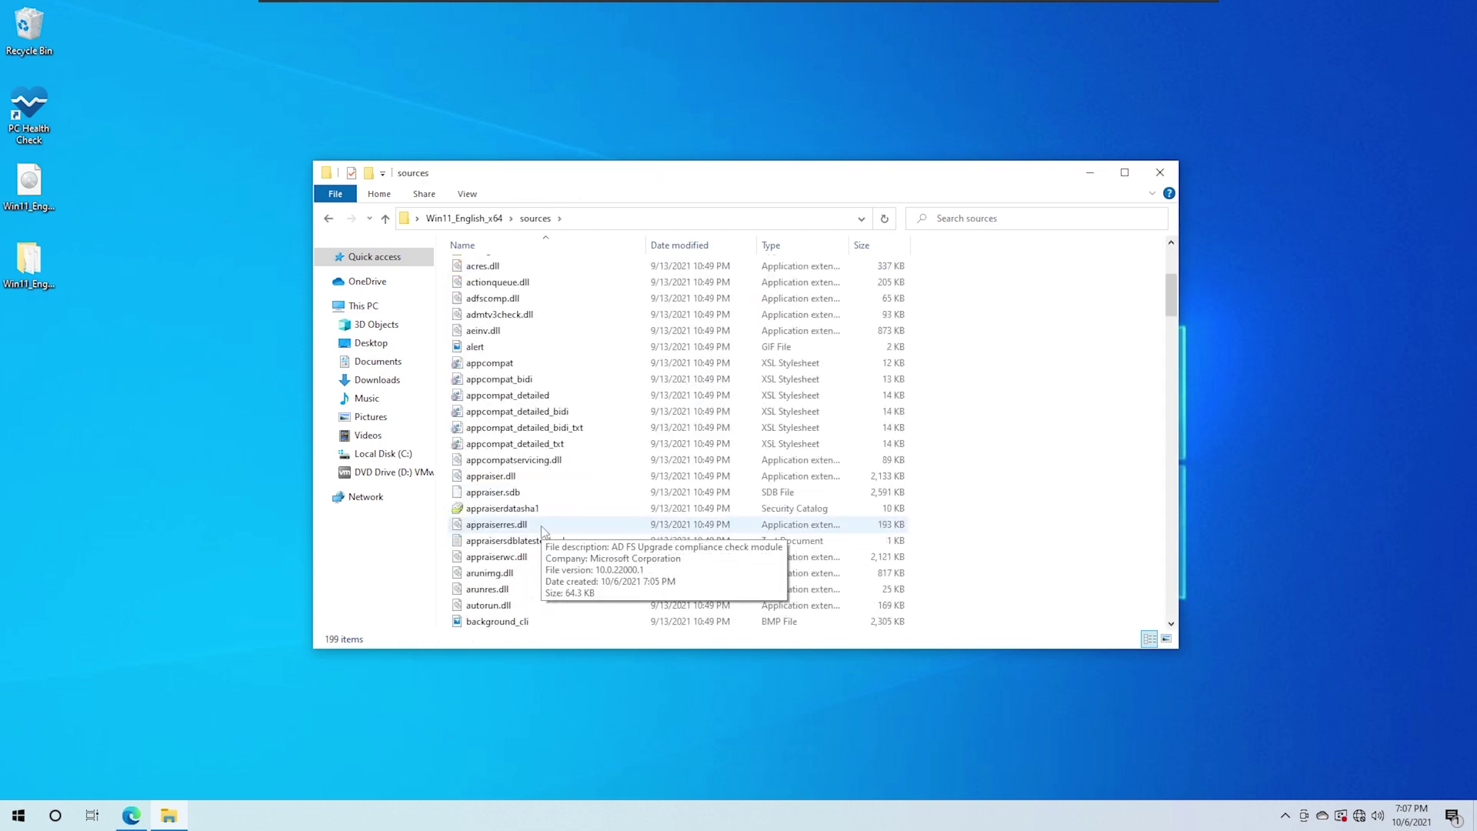
{"action": "scroll", "coordinate": [542, 525], "scroll_direction": "down", "scroll_amount": 2}
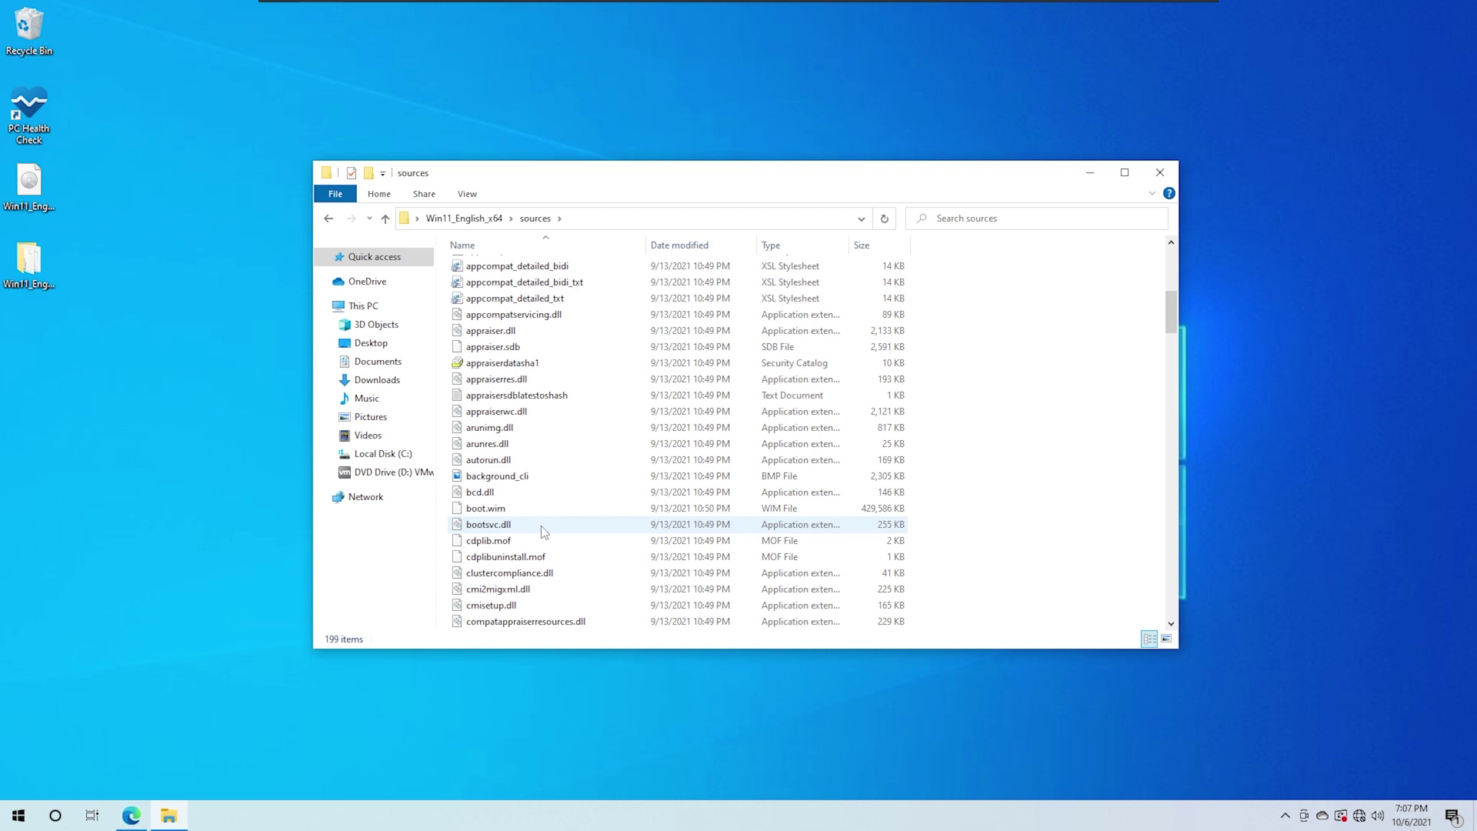
{"action": "left_click", "coordinate": [577, 378]}
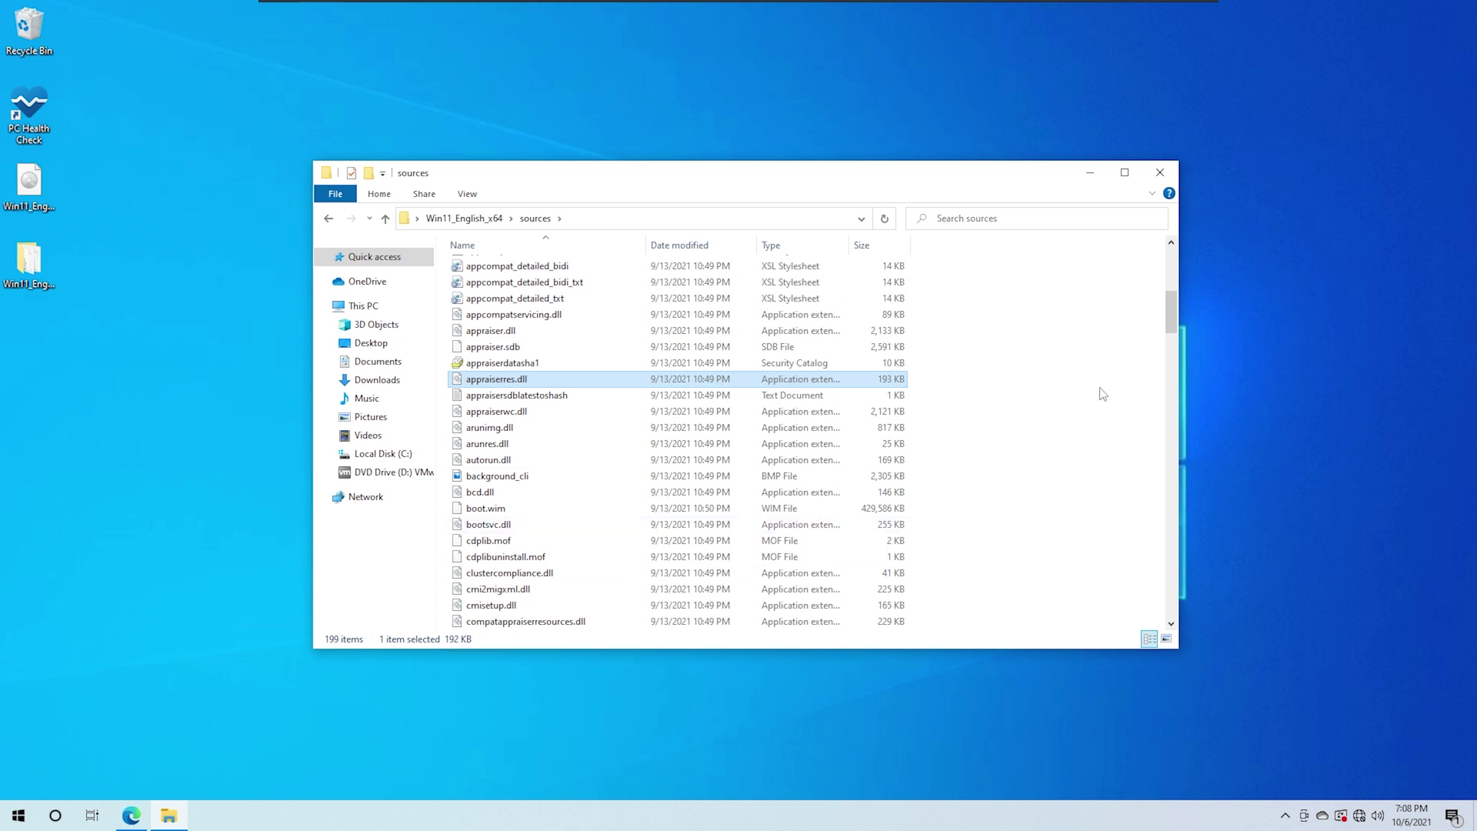
{"action": "key", "text": "Delete"}
{"action": "left_click", "coordinate": [1161, 171]}
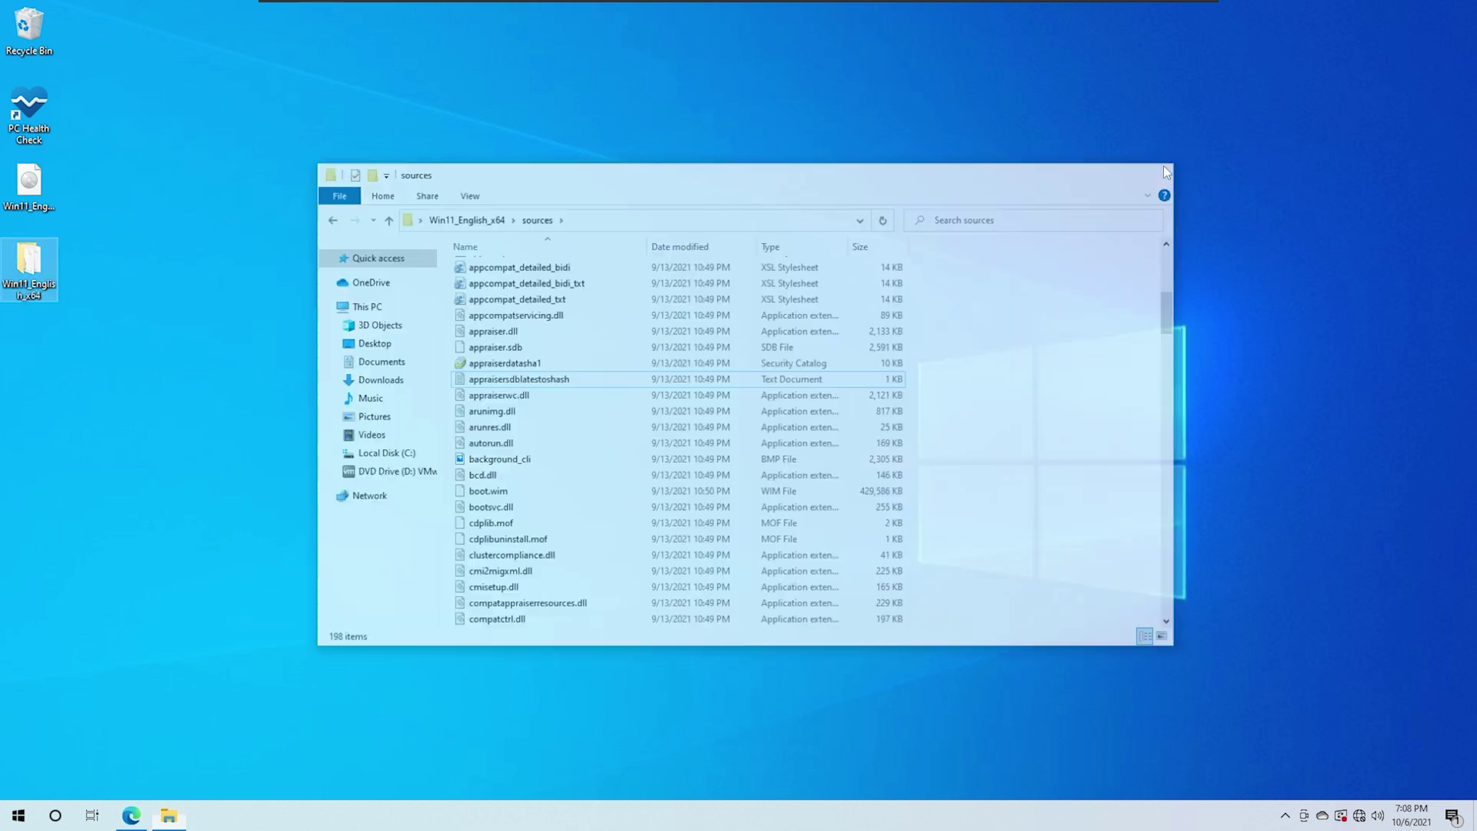
Relaunch setup from Win11_English_x64, opt out of installation improvement, and accept the license terms
{"action": "double_click", "coordinate": [28, 262]}
{"action": "double_click", "coordinate": [475, 380]}
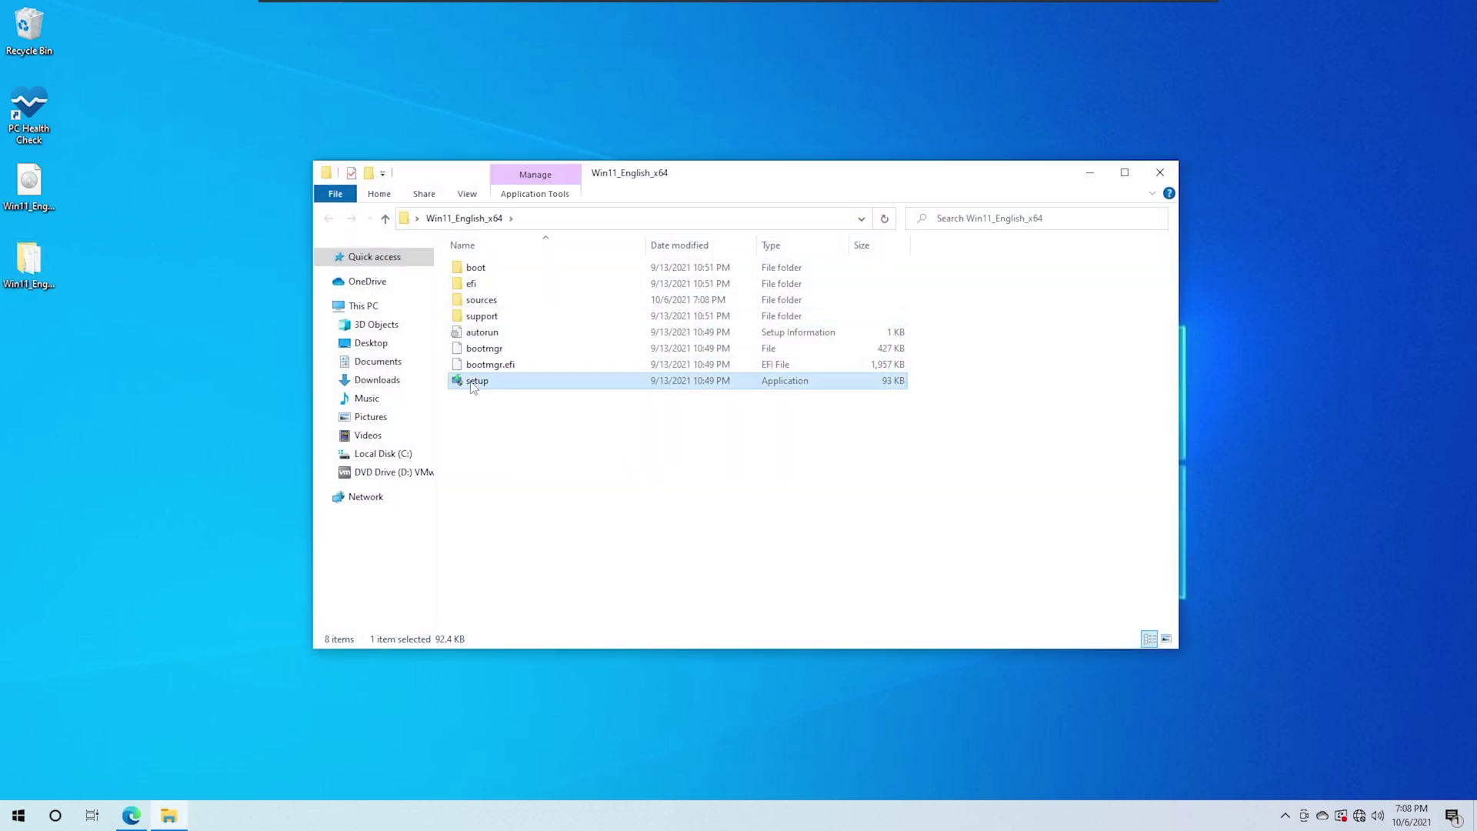
{"action": "left_click", "coordinate": [662, 516]}
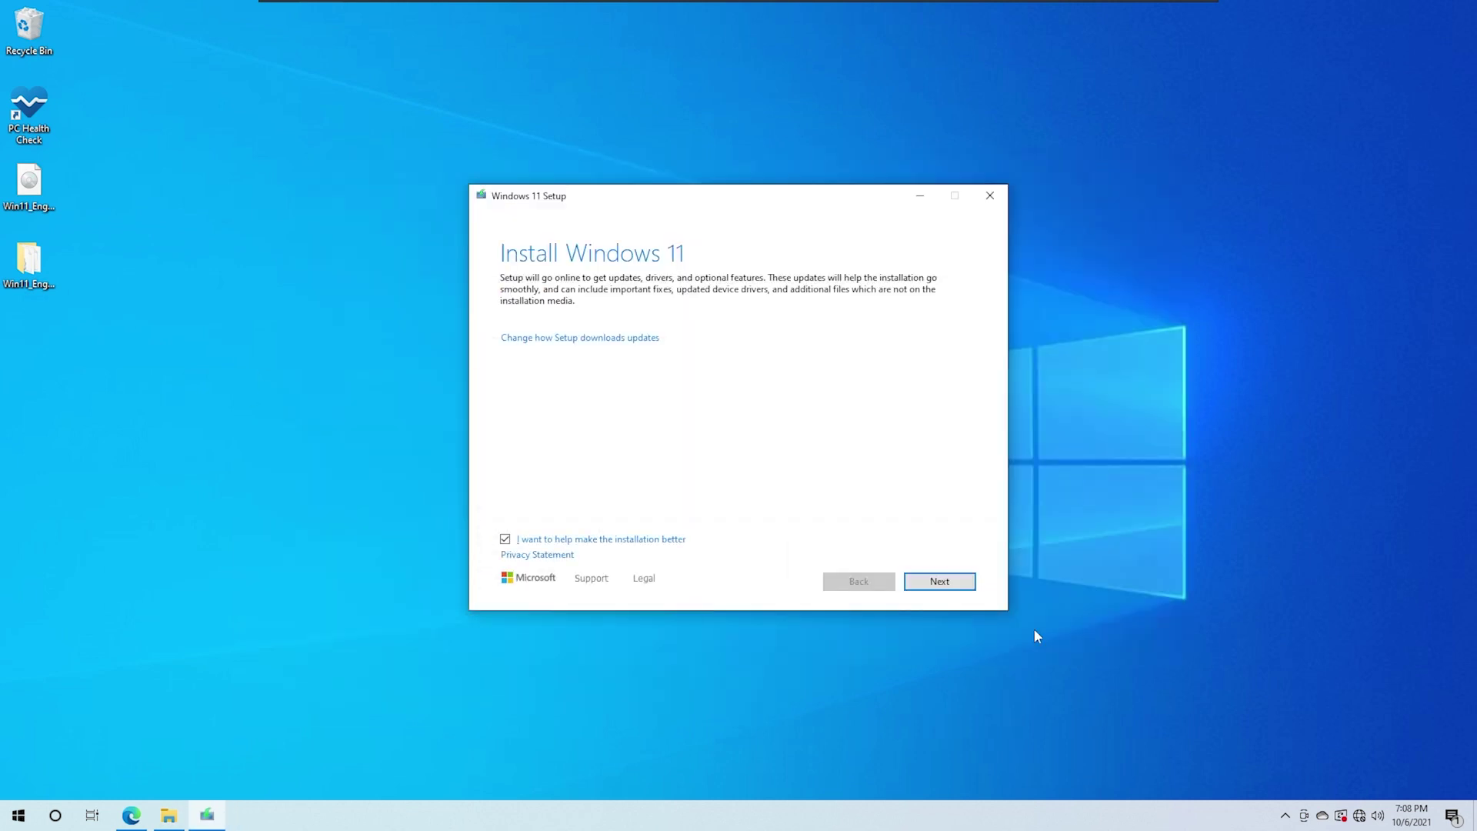
{"action": "left_click", "coordinate": [504, 540]}
{"action": "left_click", "coordinate": [941, 582]}
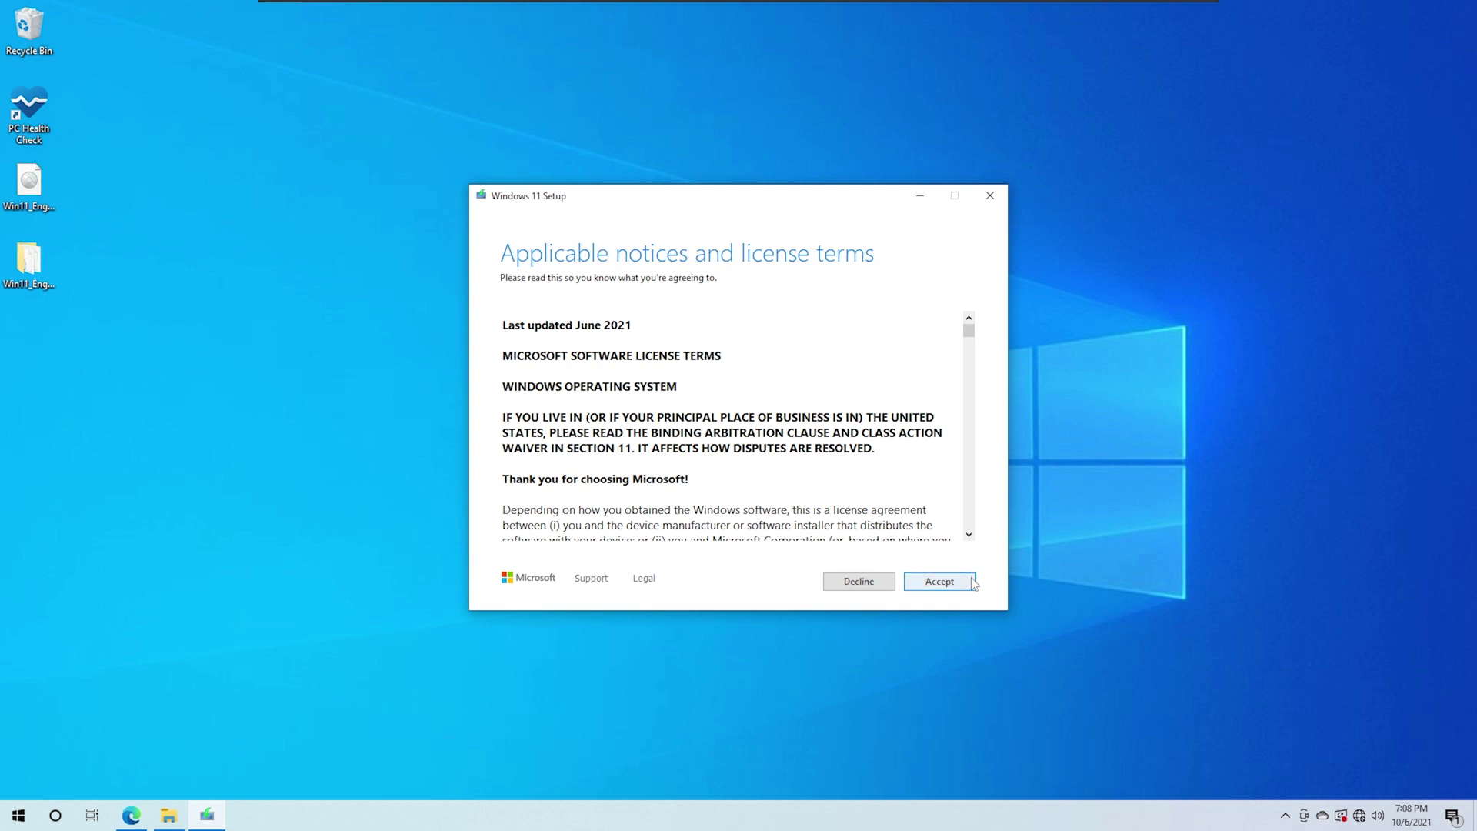
{"action": "left_click", "coordinate": [936, 592]}
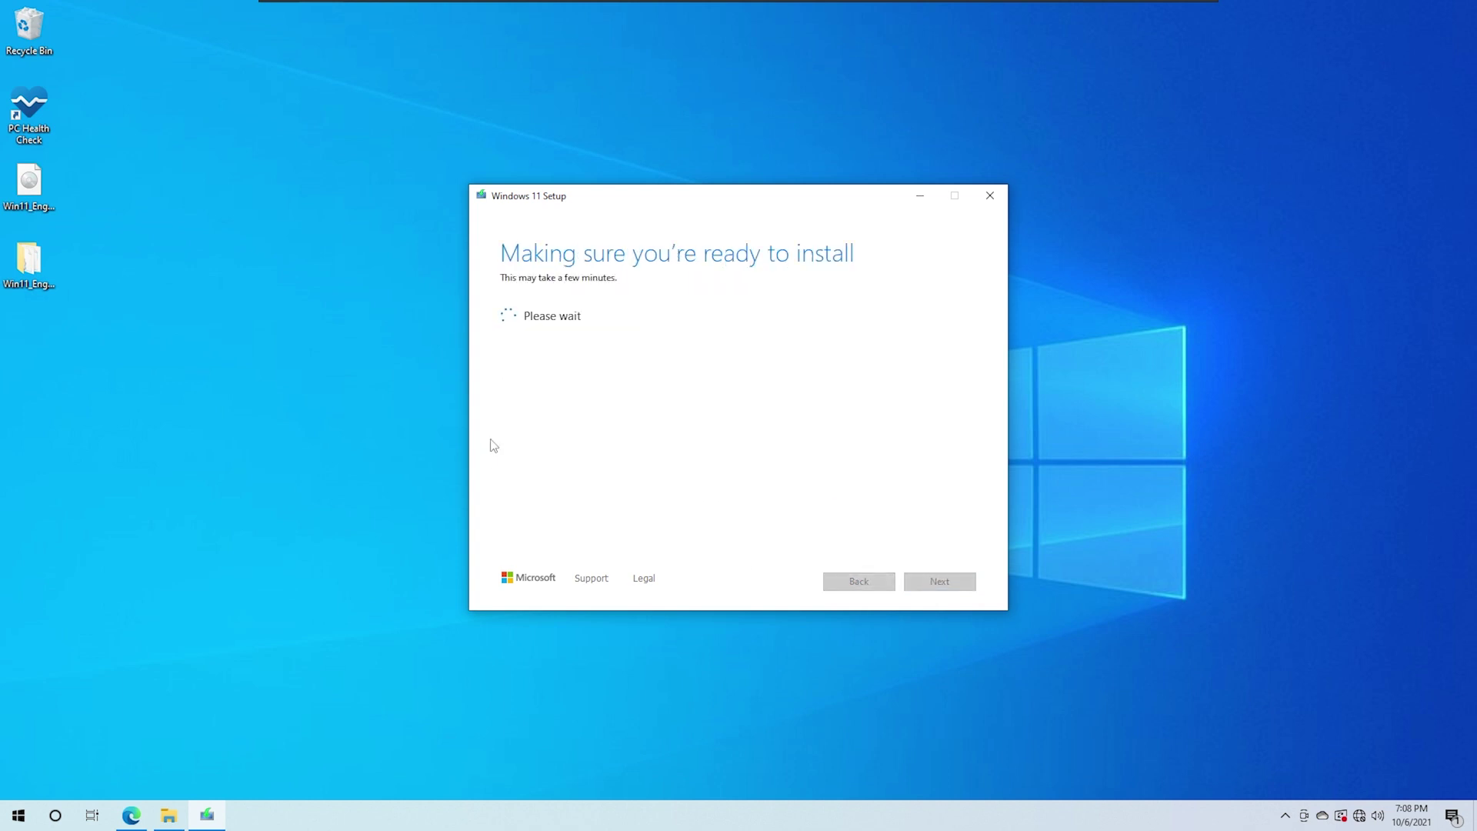